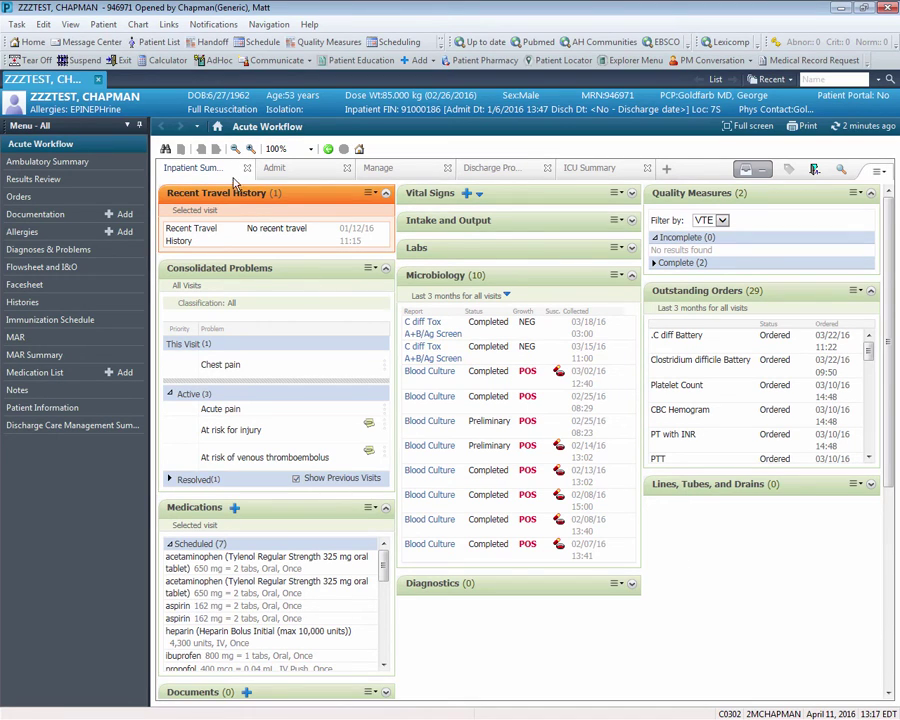
Close the ICU Summary view and keep Inpatient Summary first, ahead of Admit, Manage and Discharge Process
drag(230, 173, 348, 172)
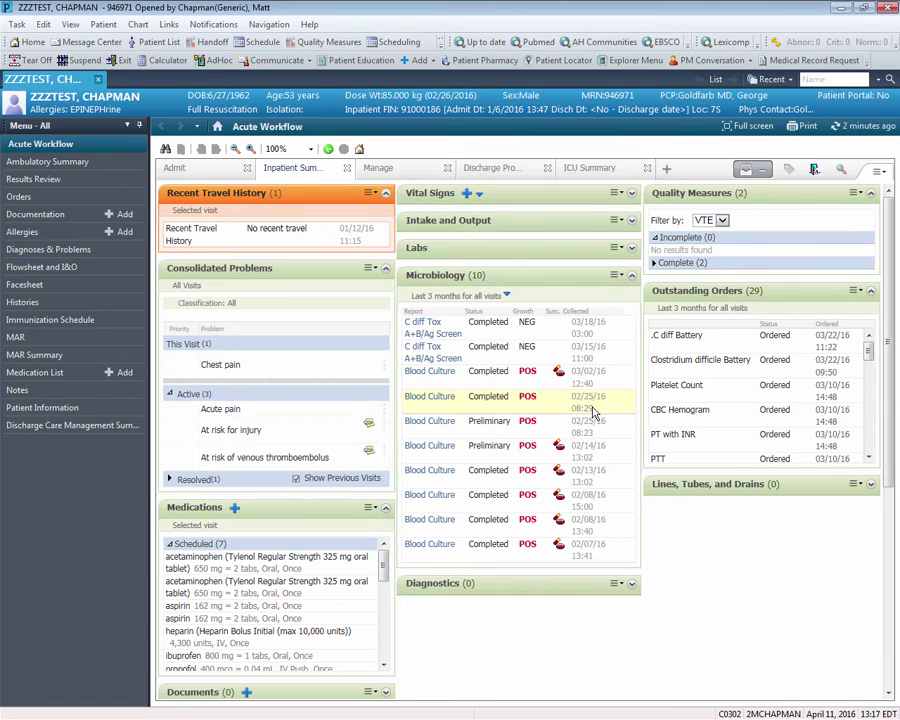
mouse_move(593, 411)
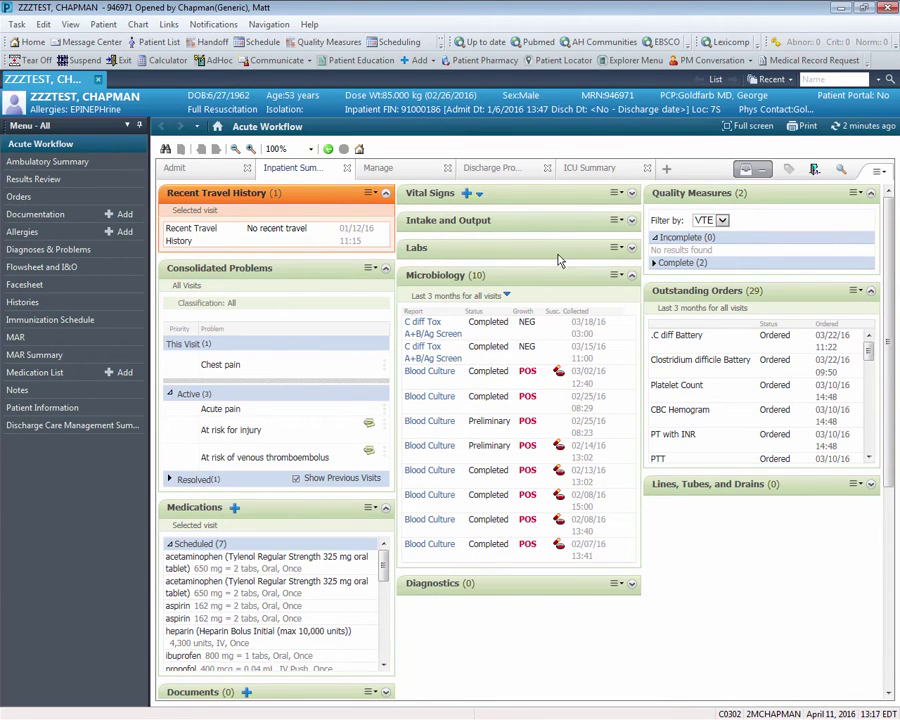
click(649, 169)
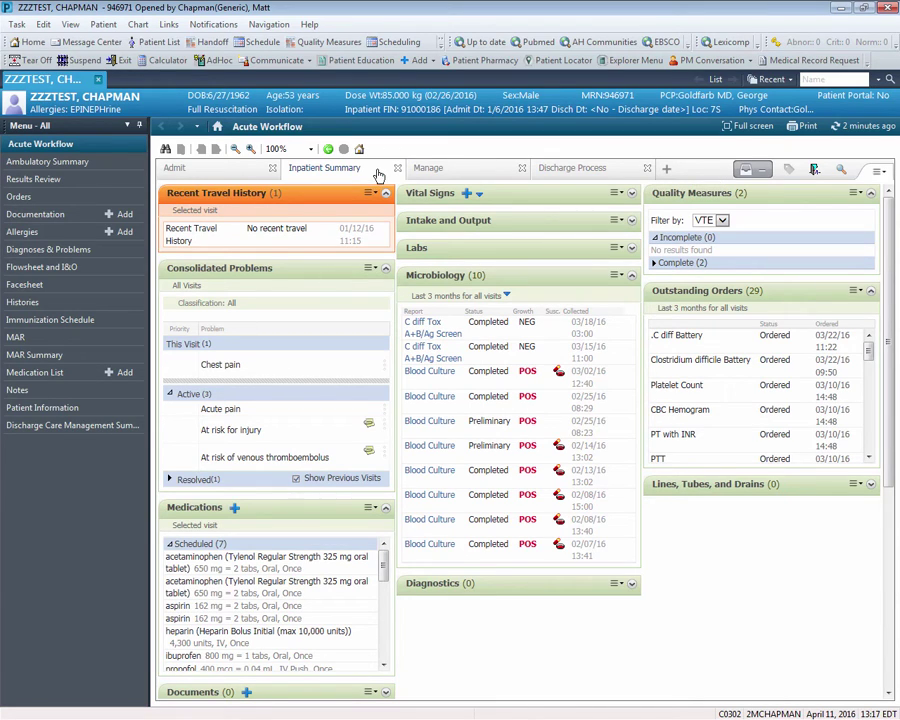
drag(377, 171, 254, 172)
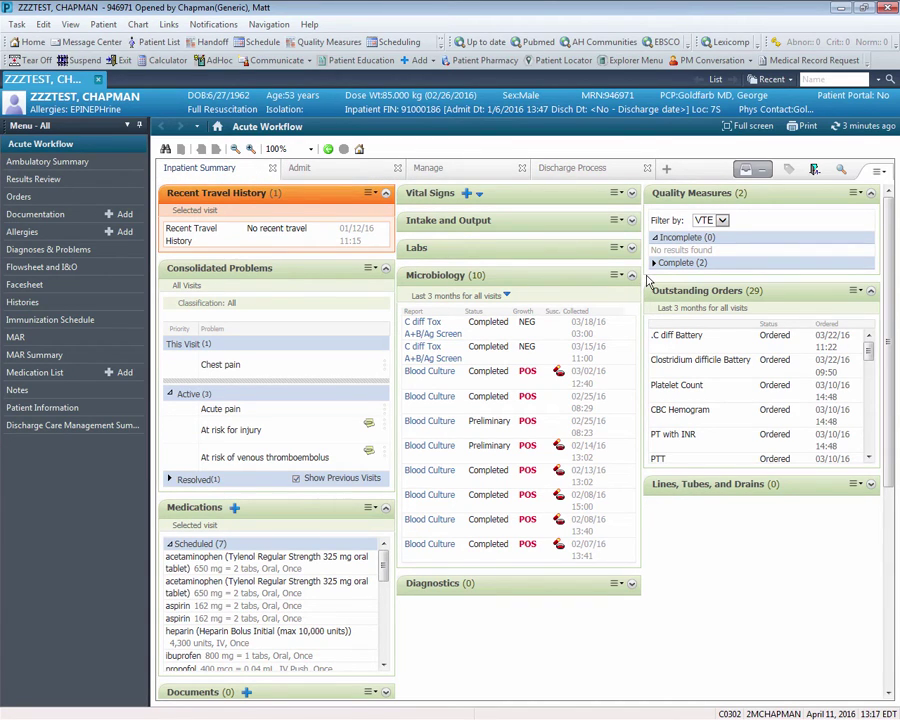
Add ICU Summary from the Select a View list and position it after Discharge Process
click(666, 171)
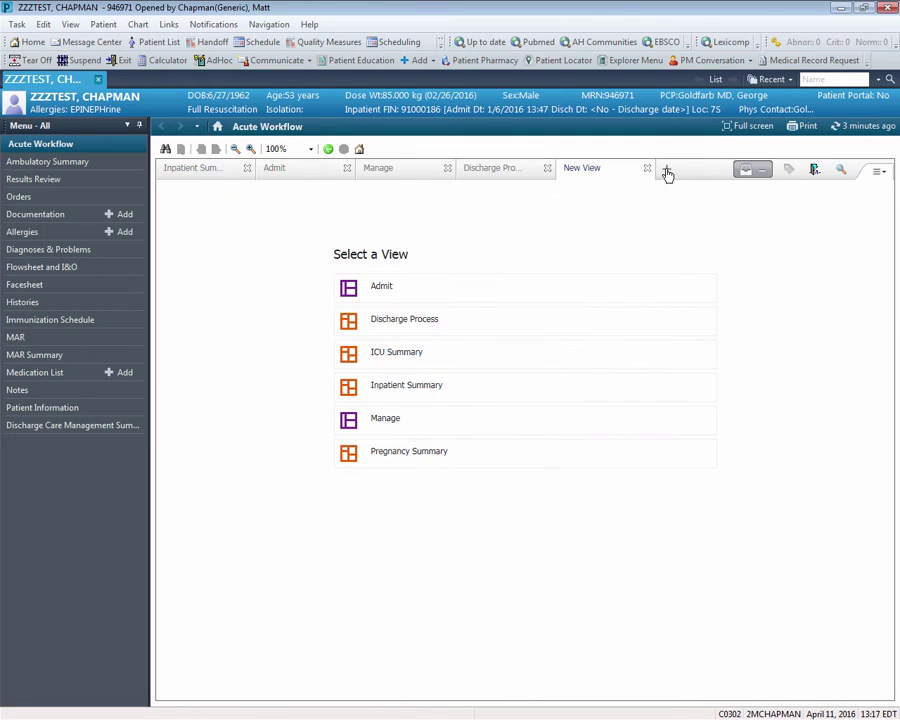
click(367, 358)
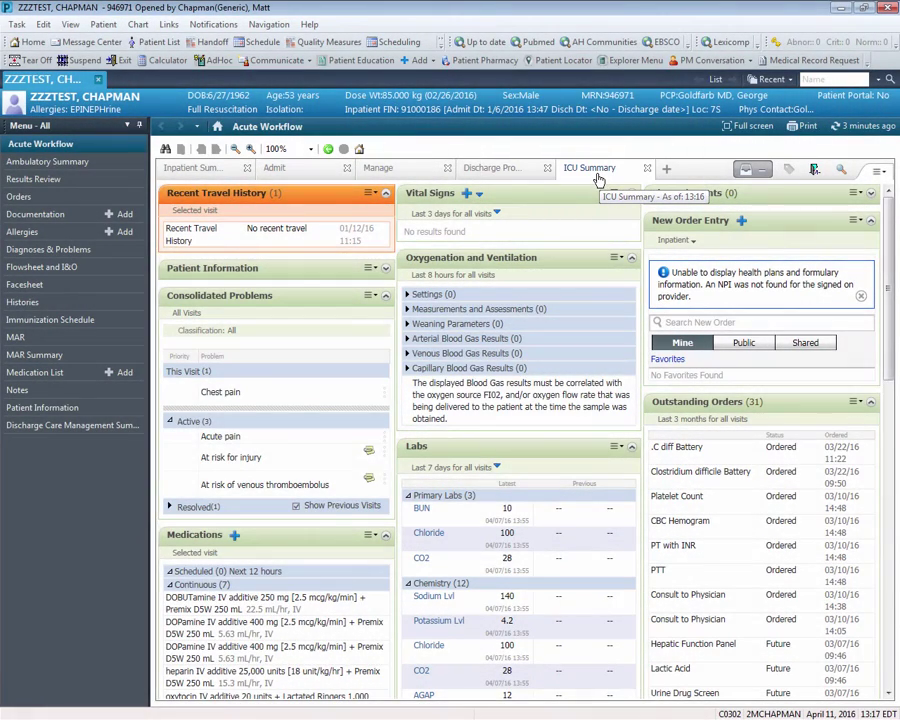
mouse_move(598, 178)
mouse_down()
mouse_move(402, 178)
mouse_move(594, 186)
mouse_up()
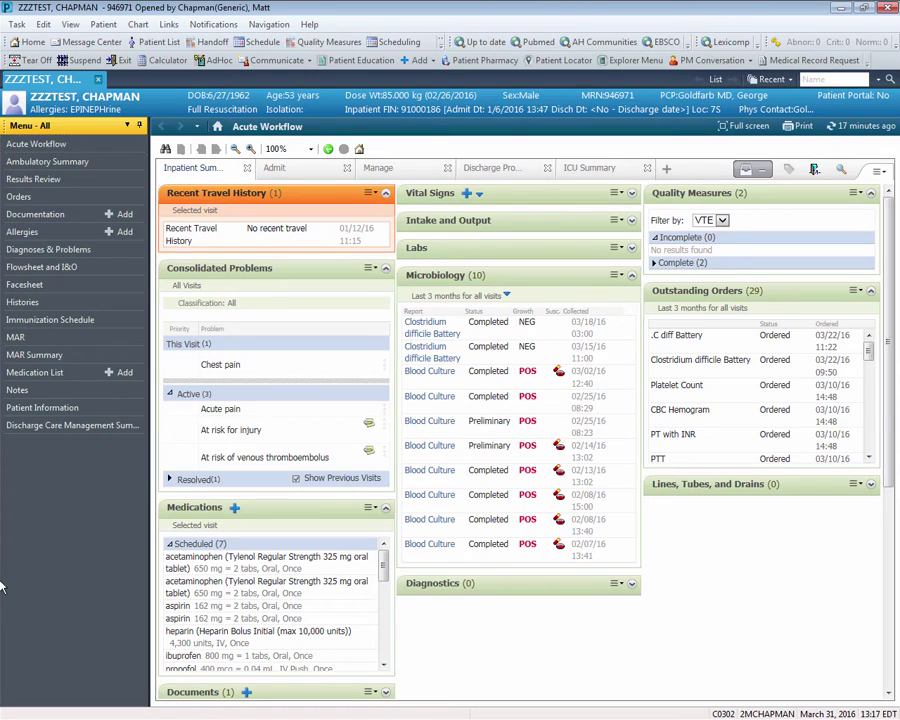
Browse the Admit view, then scroll the Manage view's documents, vital signs and continuous medications
click(274, 172)
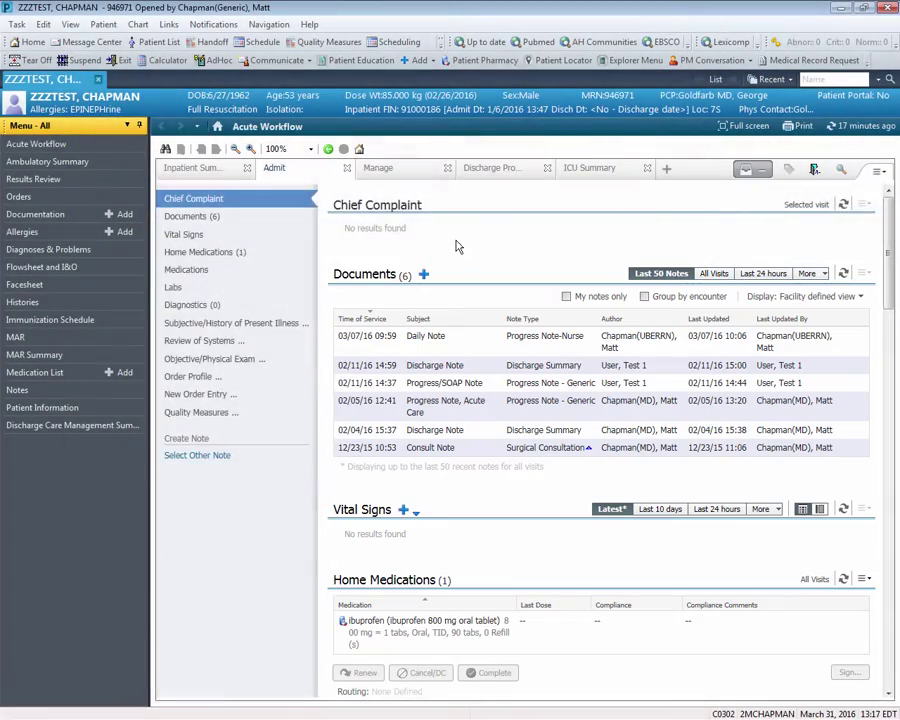
click(377, 172)
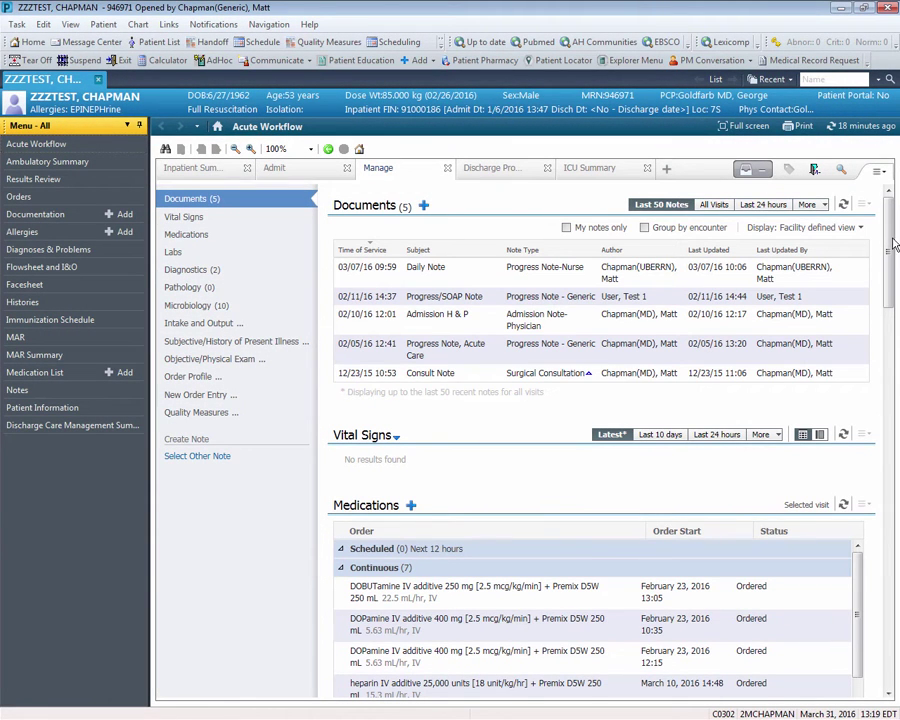
drag(888, 232, 892, 207)
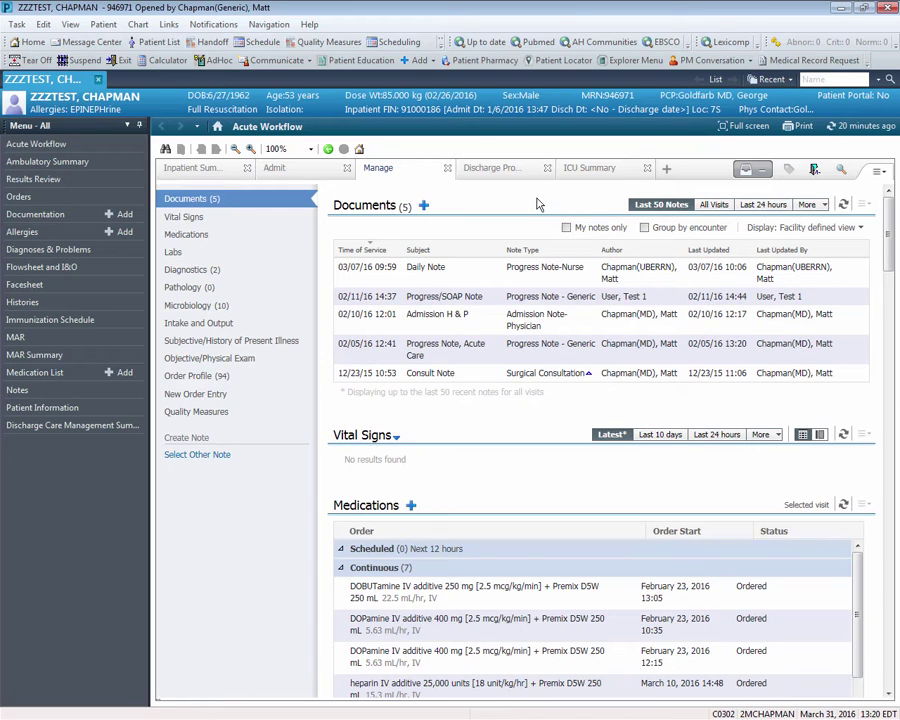
On Inpatient Summary, set View Layout to Two, then Reset Layout back to three columns
click(190, 170)
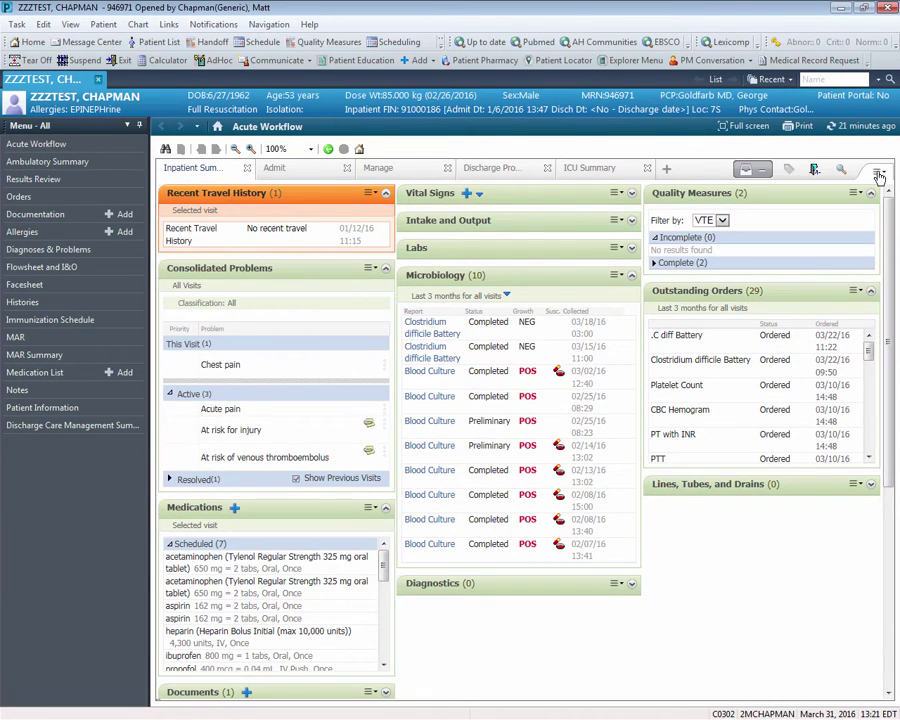
click(879, 176)
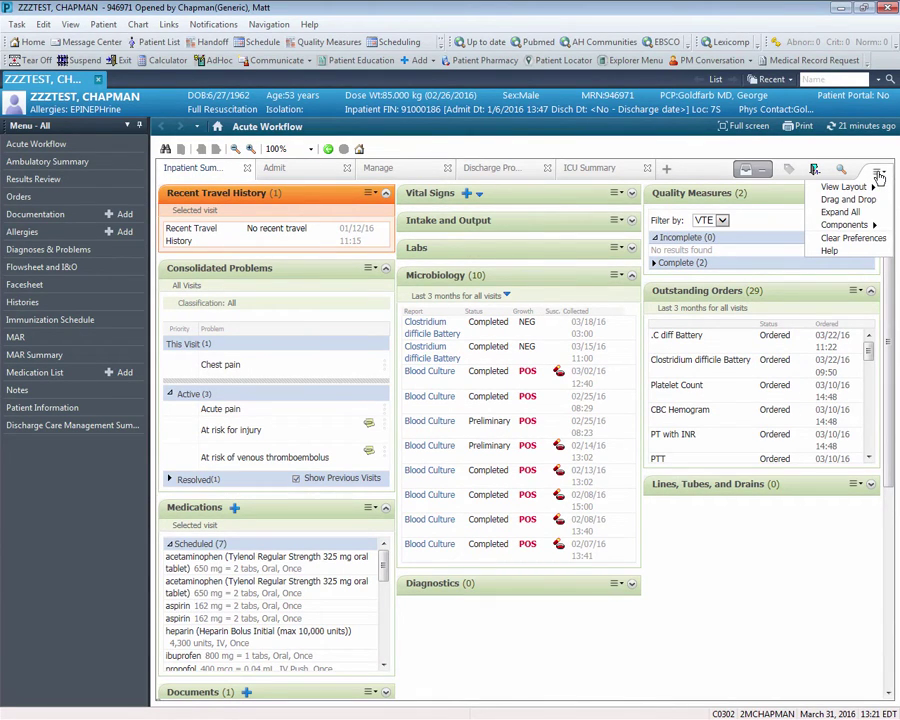
mouse_move(872, 190)
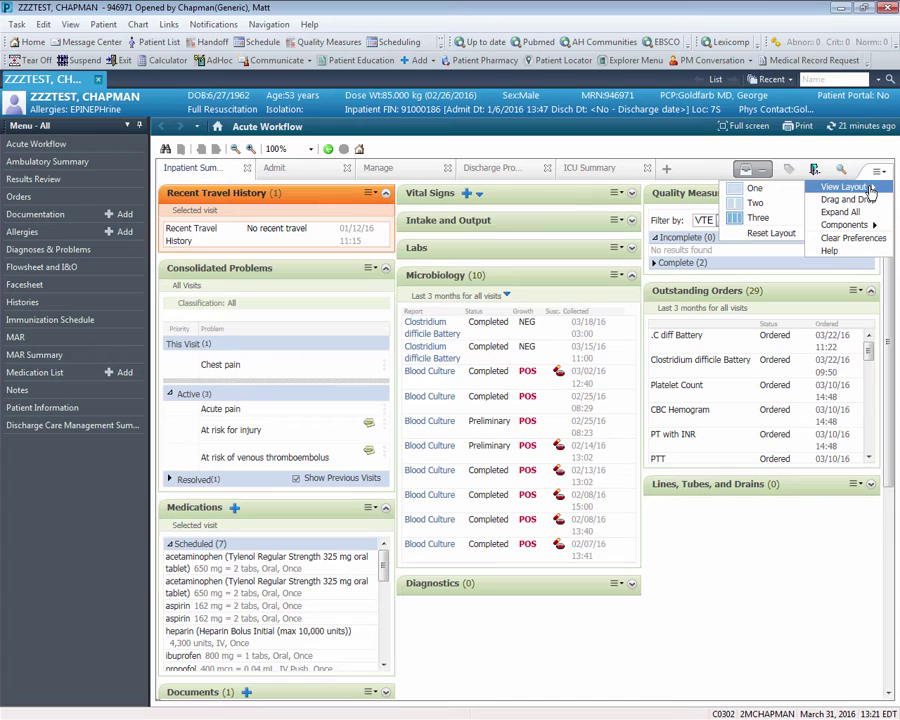
click(758, 204)
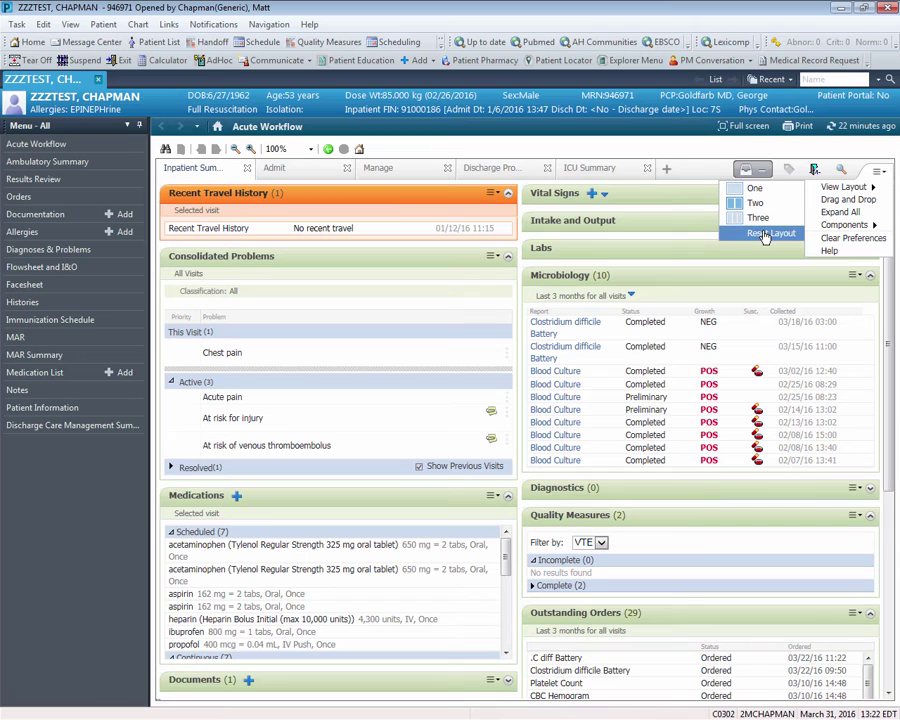
click(768, 235)
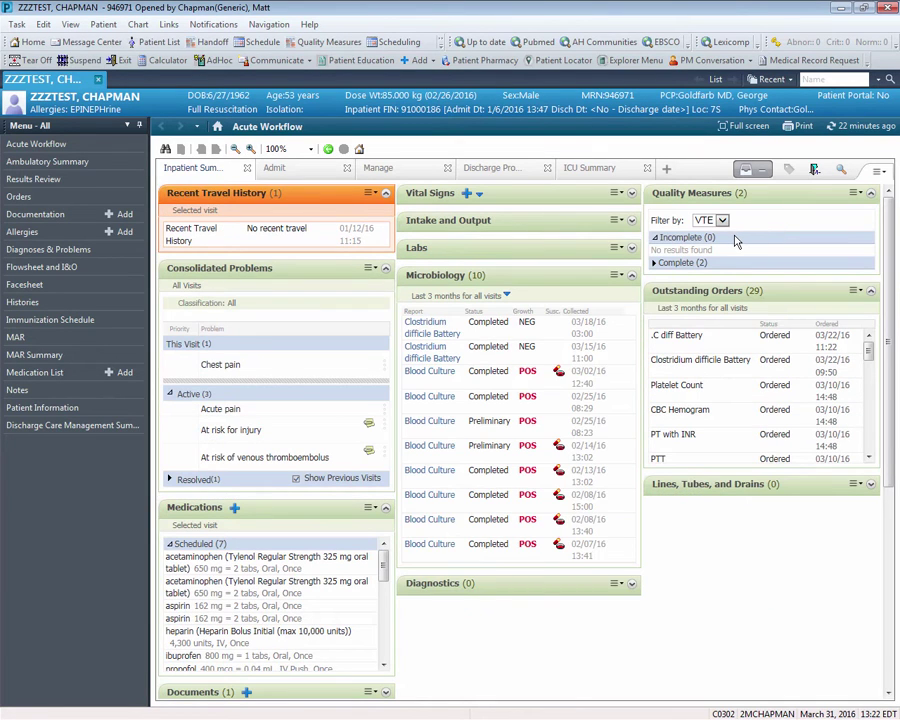
Switch the Inpatient Summary page to a two-column layout
click(878, 173)
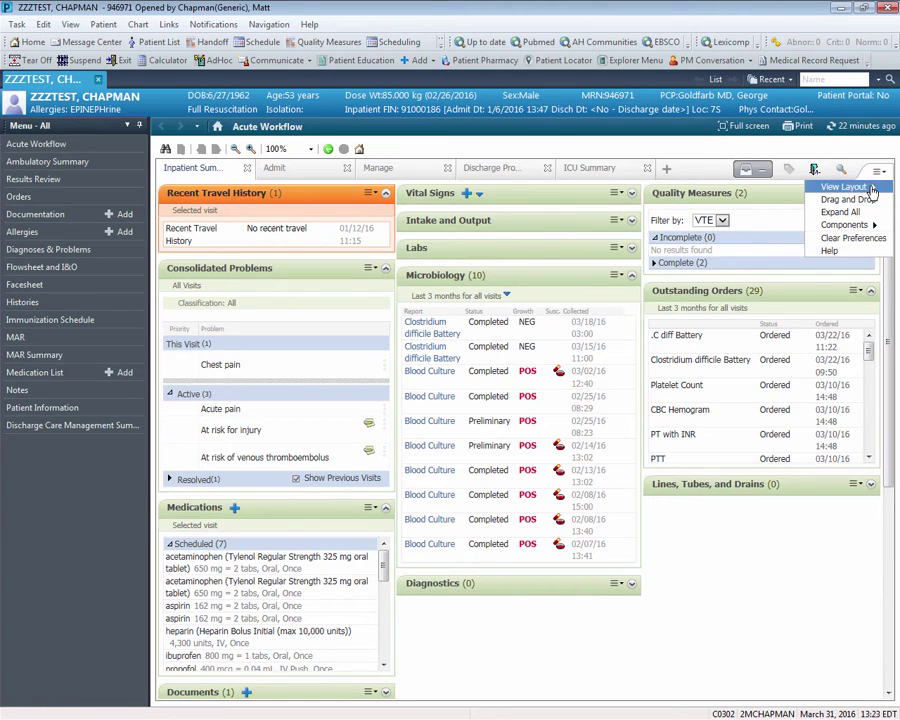
mouse_move(822, 187)
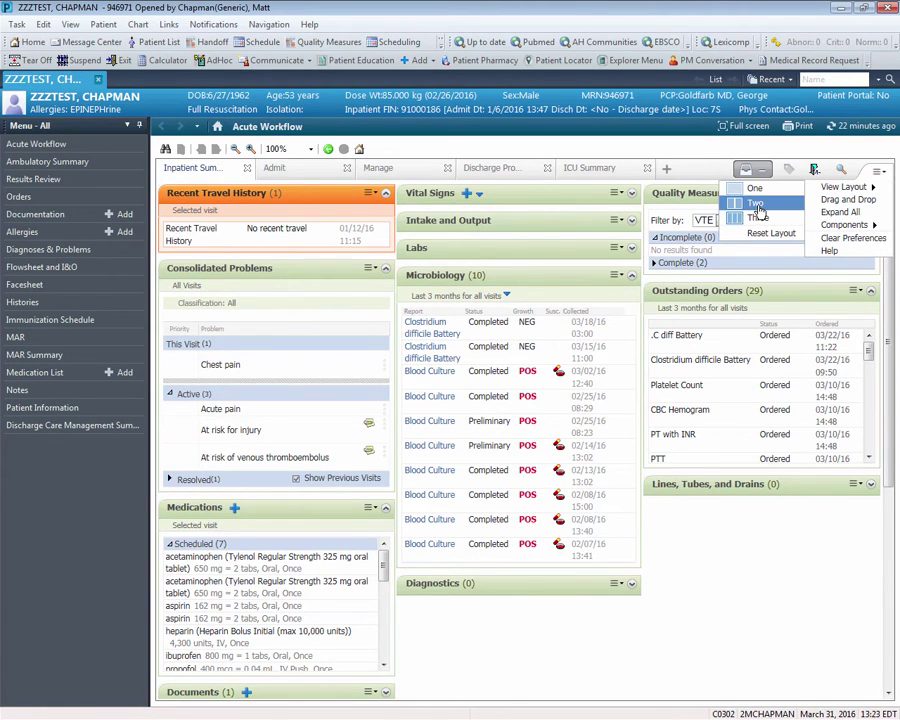
click(757, 204)
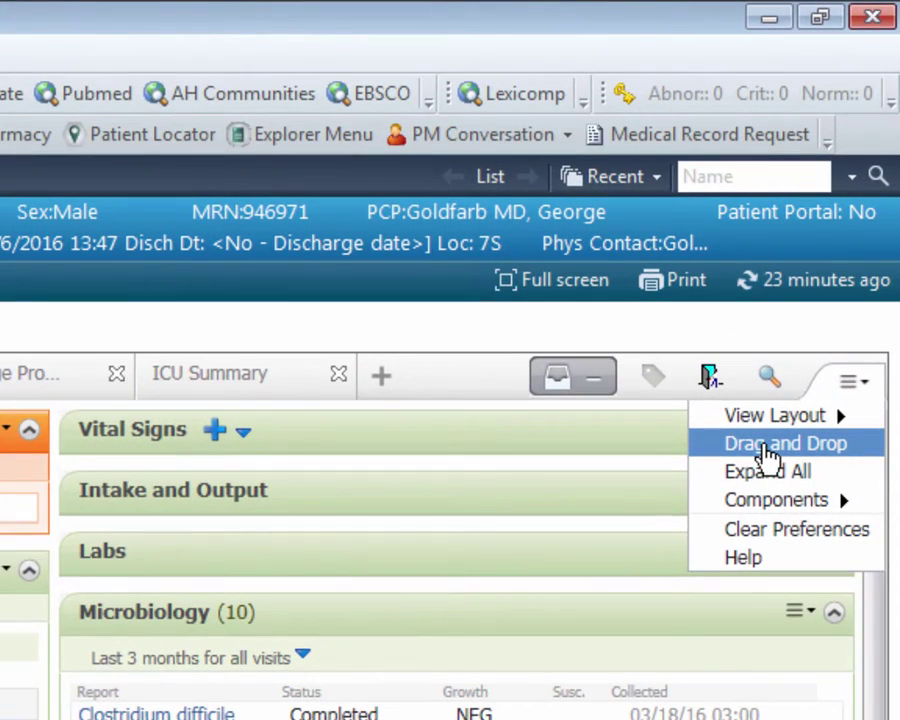
Enable Drag and Drop and move the Labs panel into the left column
click(768, 446)
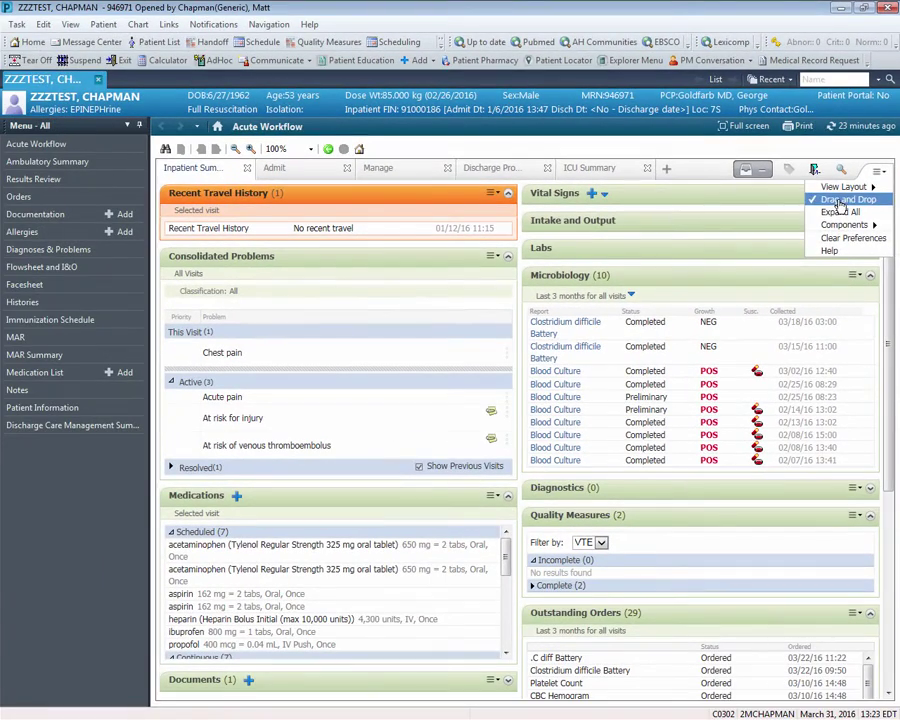
click(726, 214)
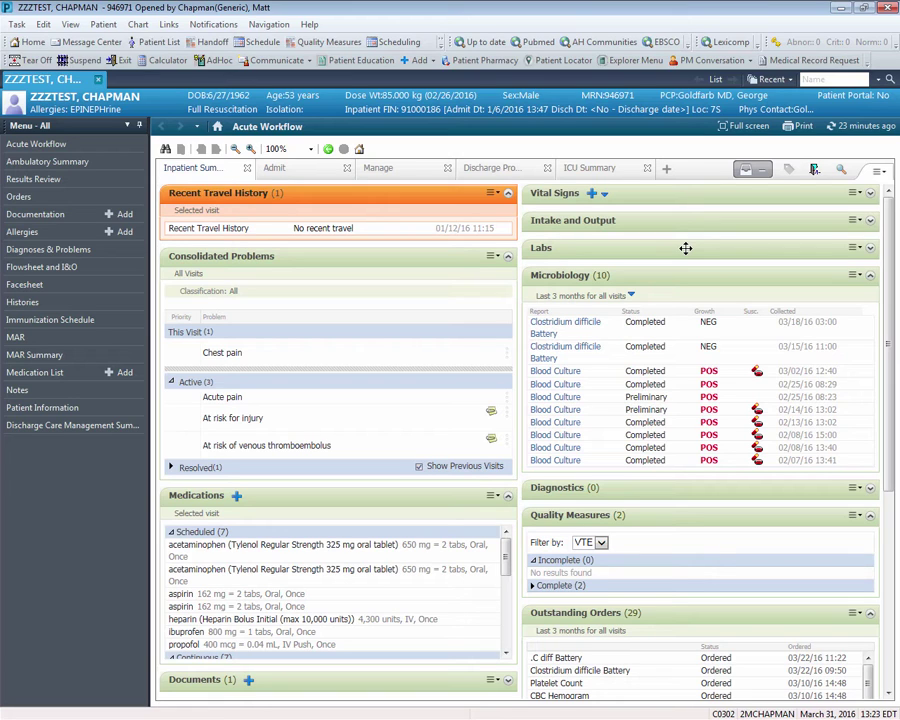
drag(685, 248, 325, 263)
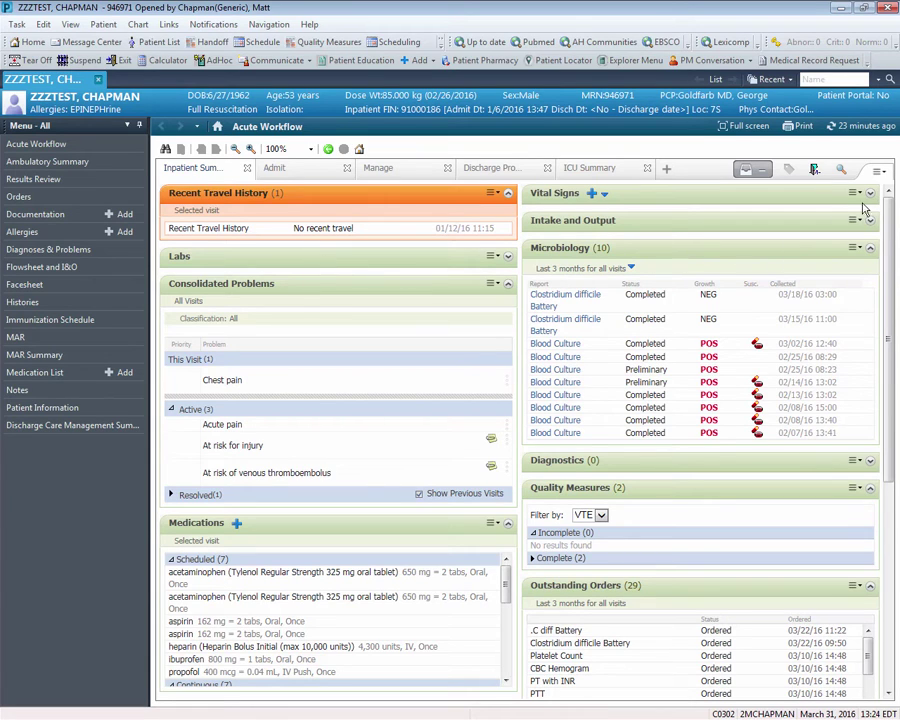
Use Expand All, then Collapse All, leaving headers like Documents (1) and Outstanding Orders (29)
click(878, 174)
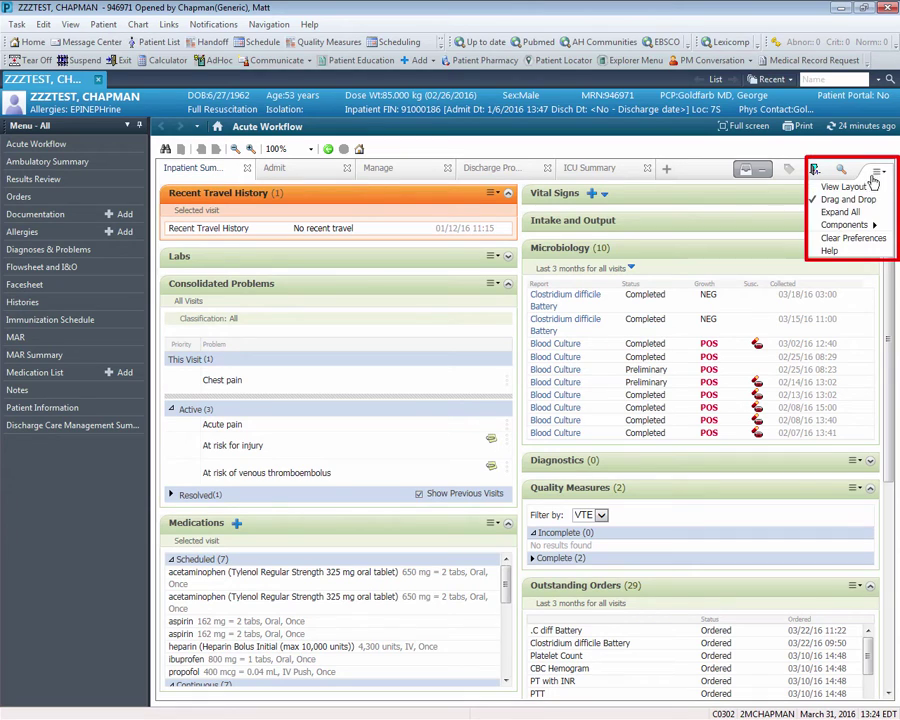
click(849, 215)
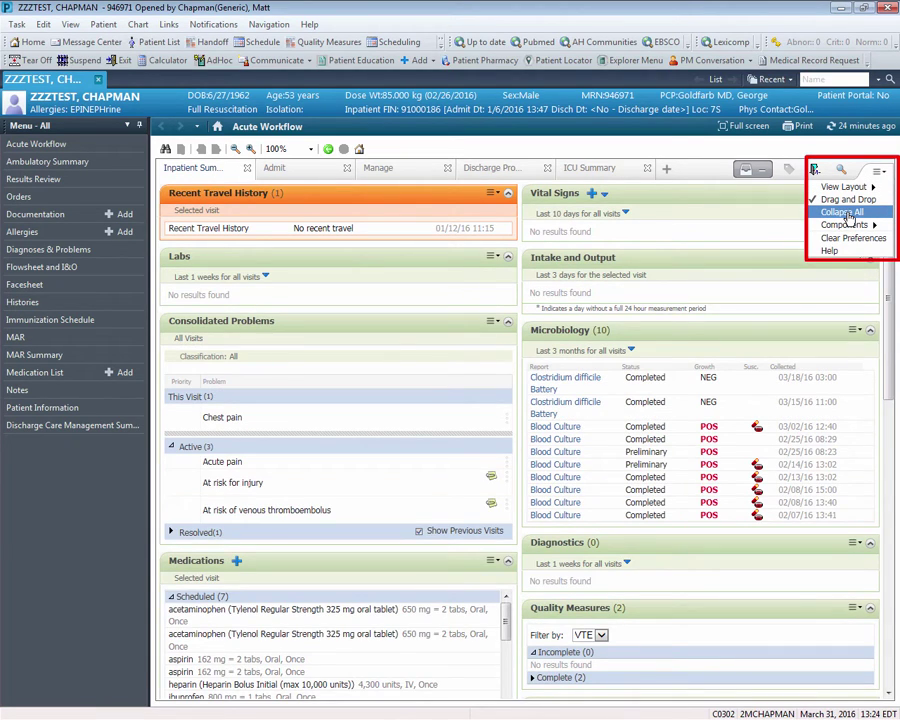
click(849, 215)
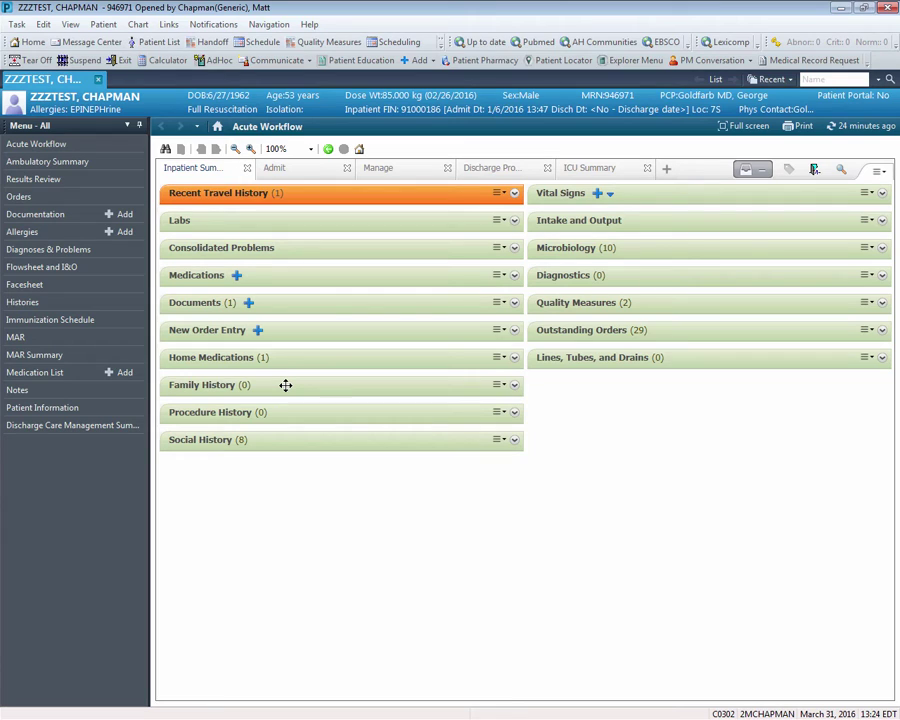
Drag the Family History header into the right column below Outstanding Orders
drag(286, 385, 657, 365)
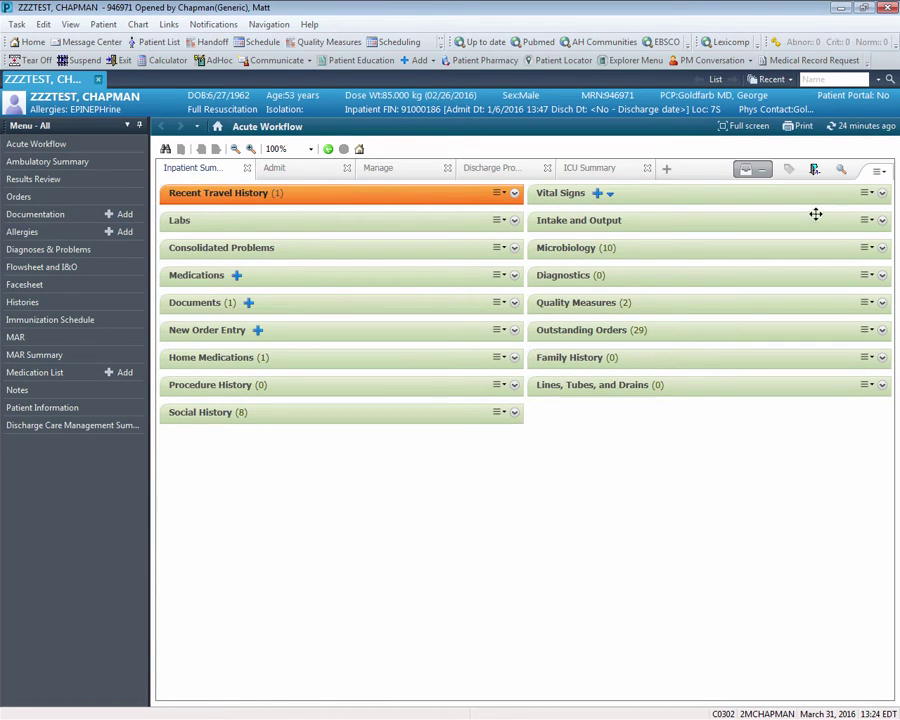
click(880, 175)
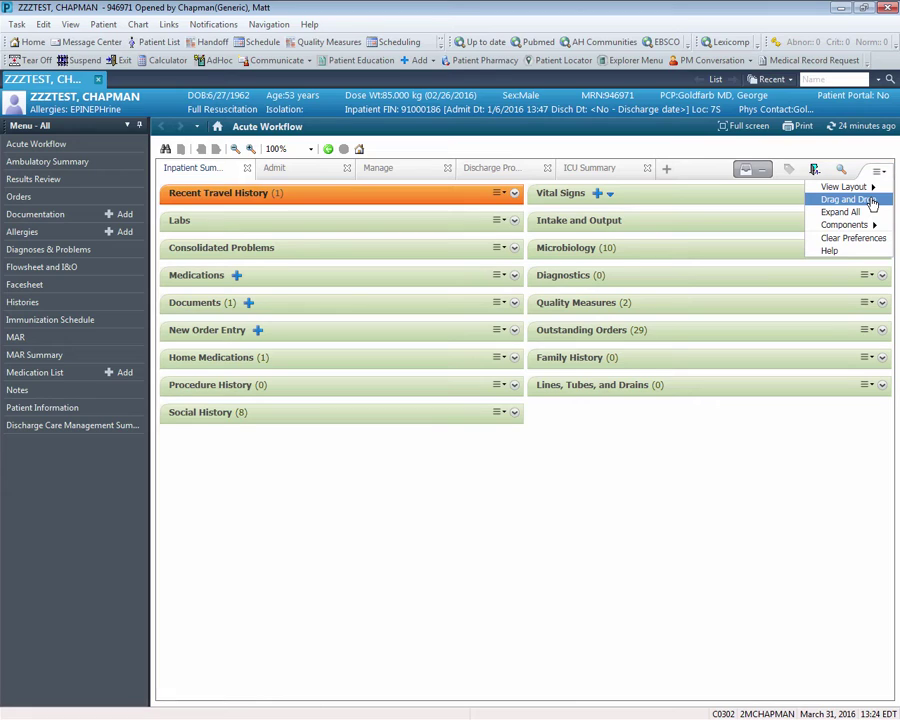
click(727, 488)
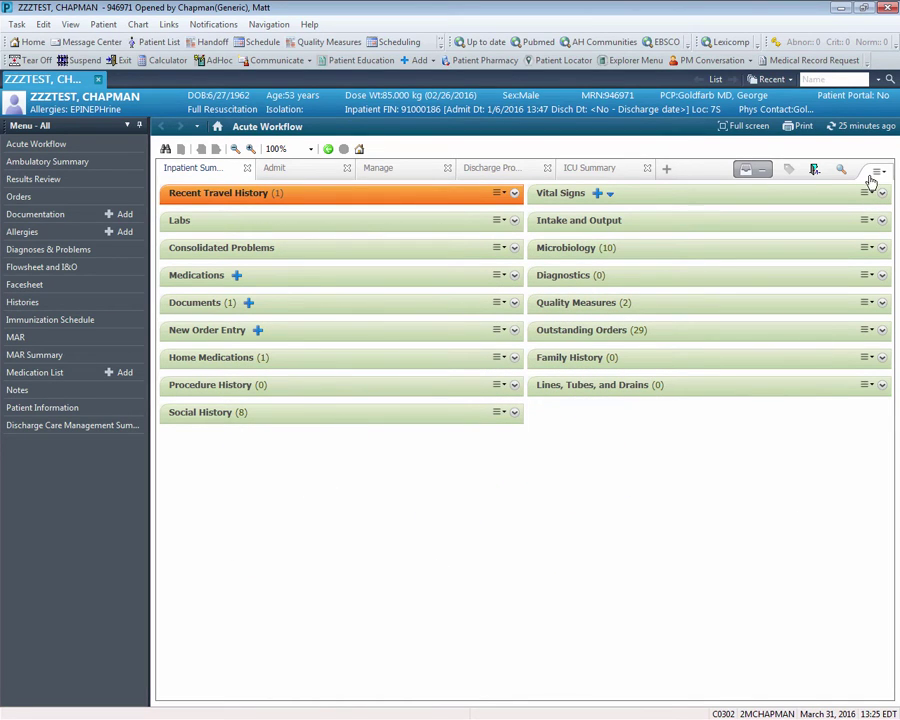
Uncheck Family History in the Components list to remove it from the summary page
click(876, 172)
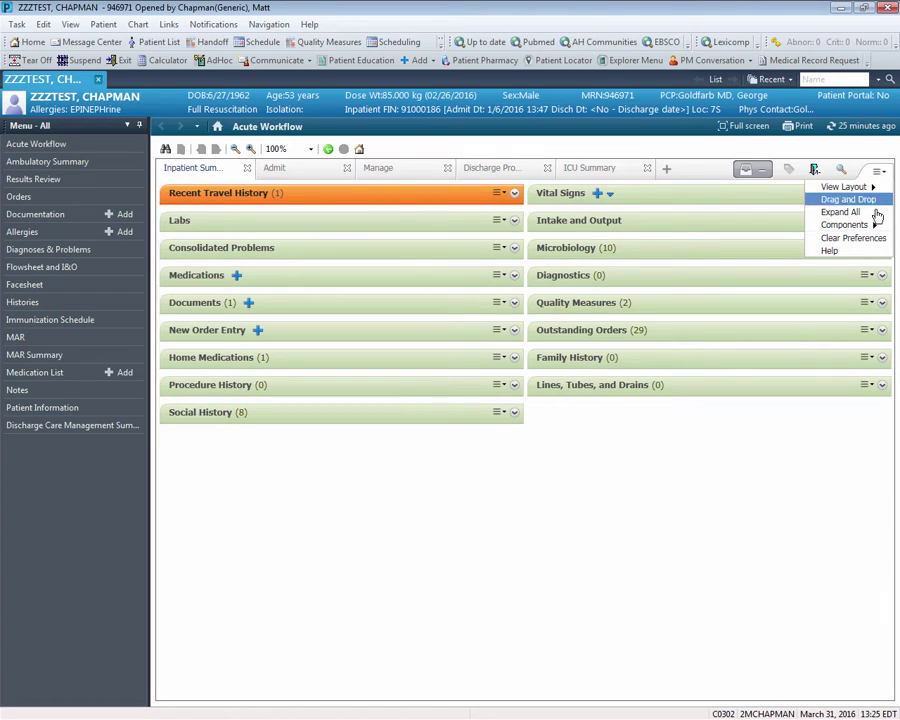
mouse_move(874, 230)
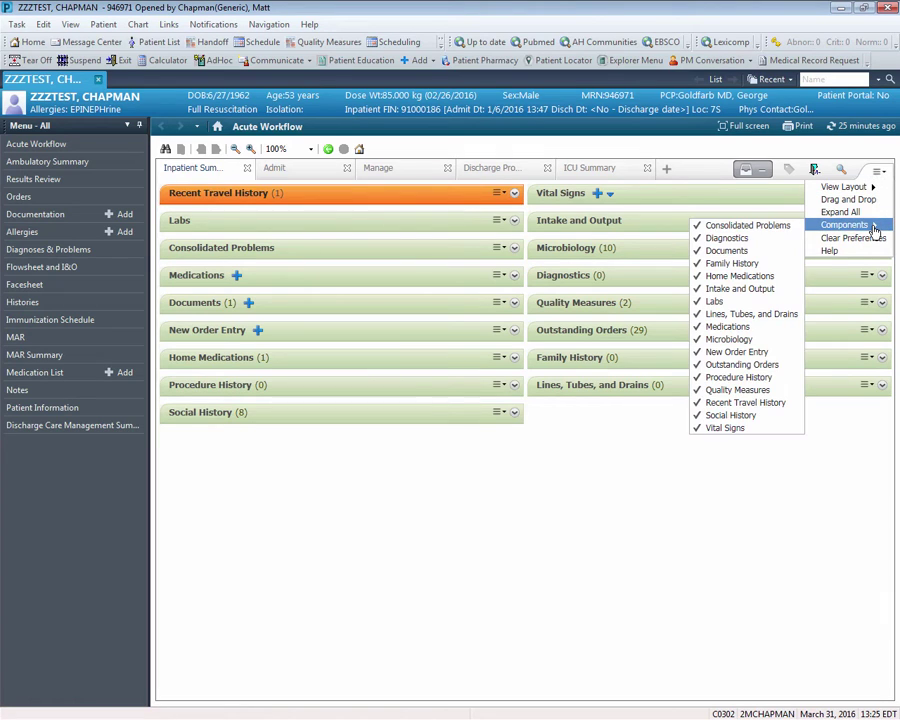
click(722, 265)
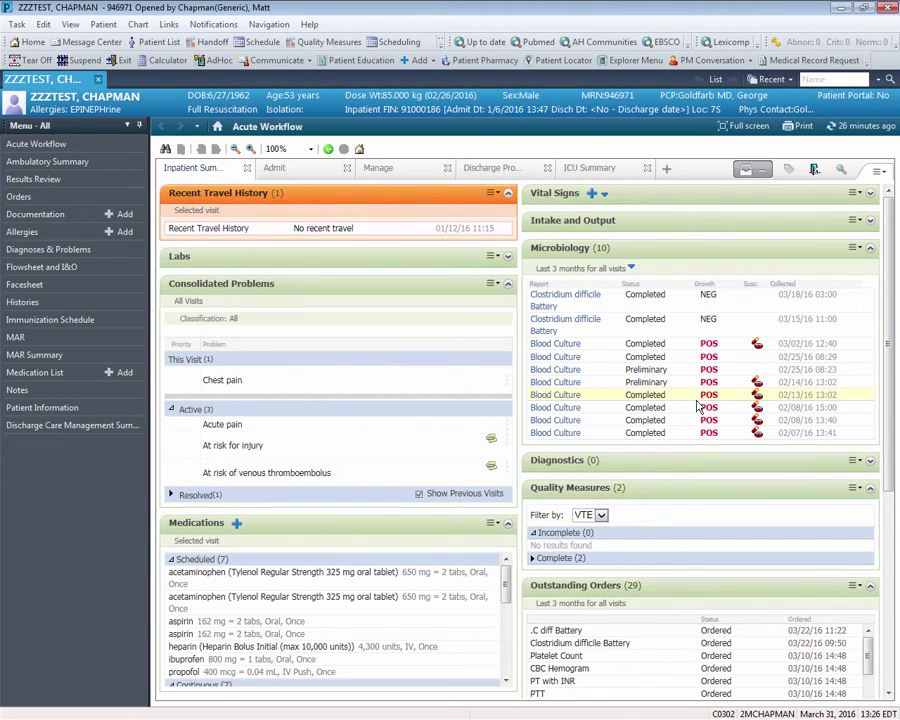
Expand and collapse all components, then re-check Family History so it returns atop the left column
click(877, 172)
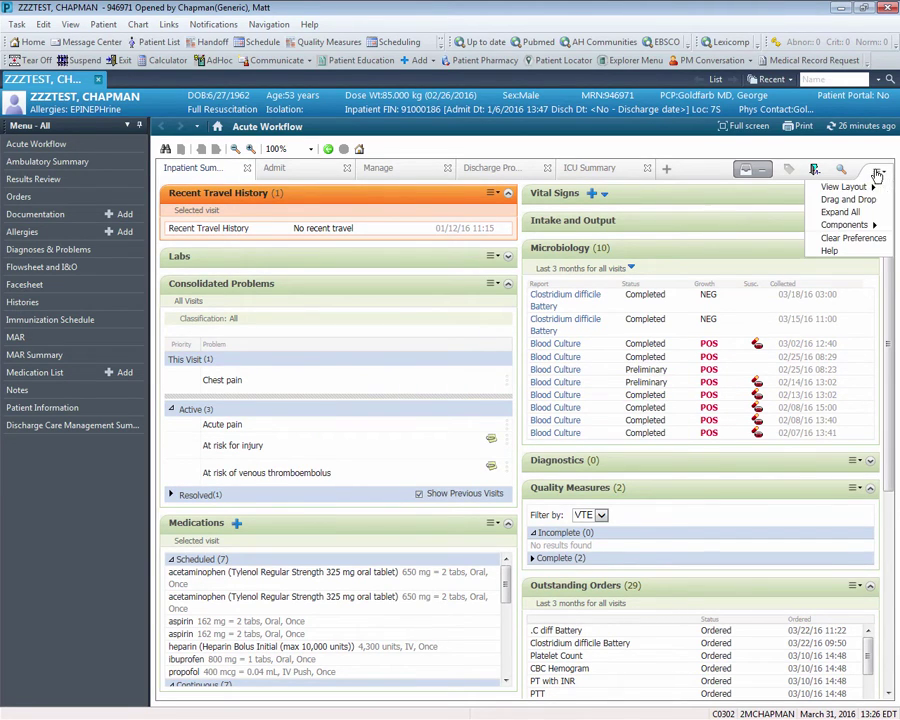
click(855, 215)
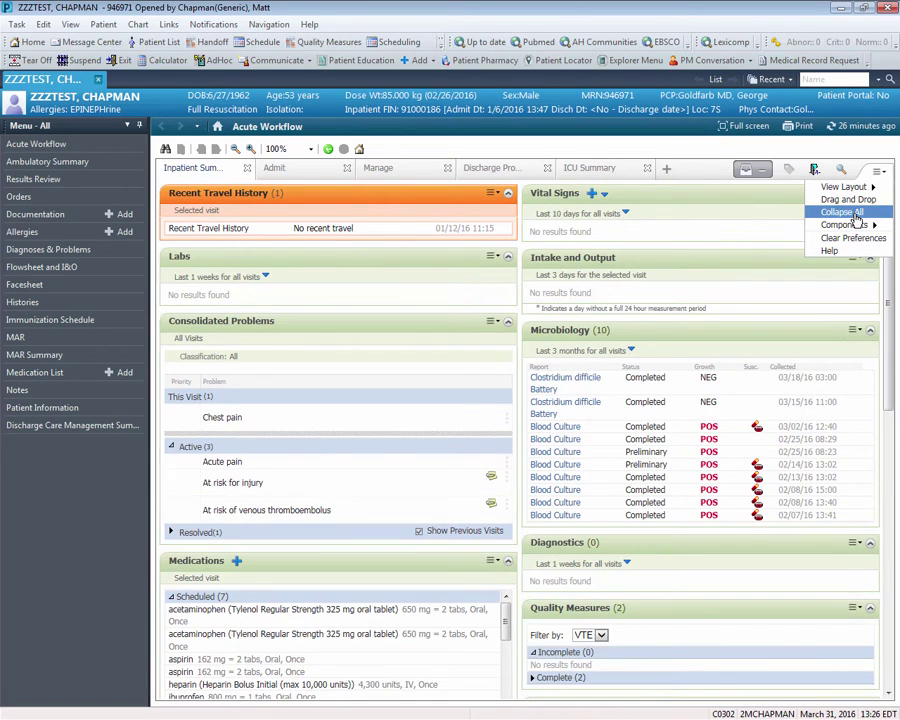
click(856, 214)
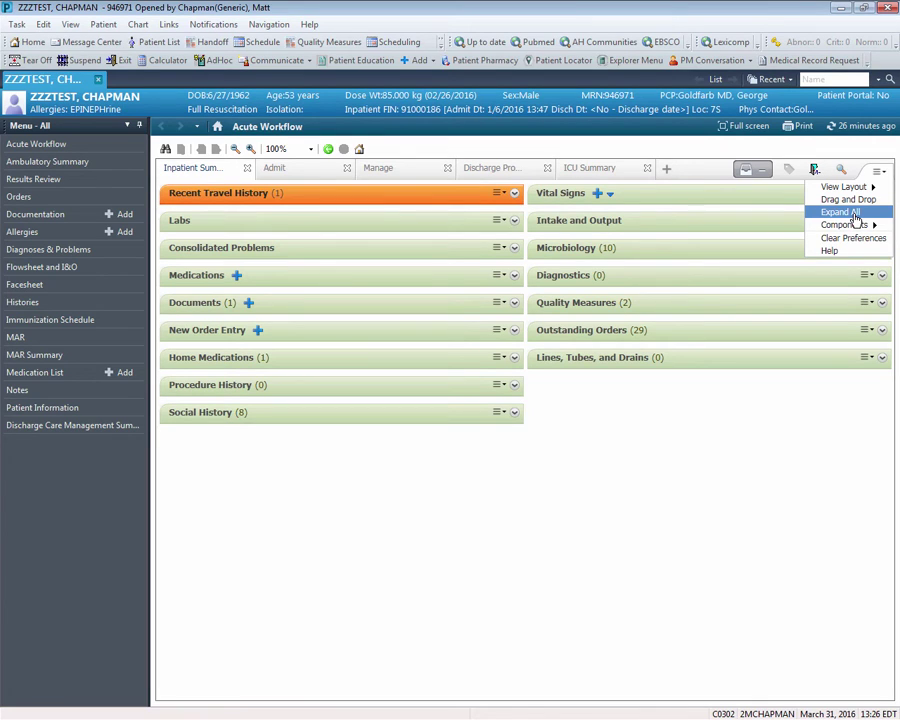
mouse_move(862, 224)
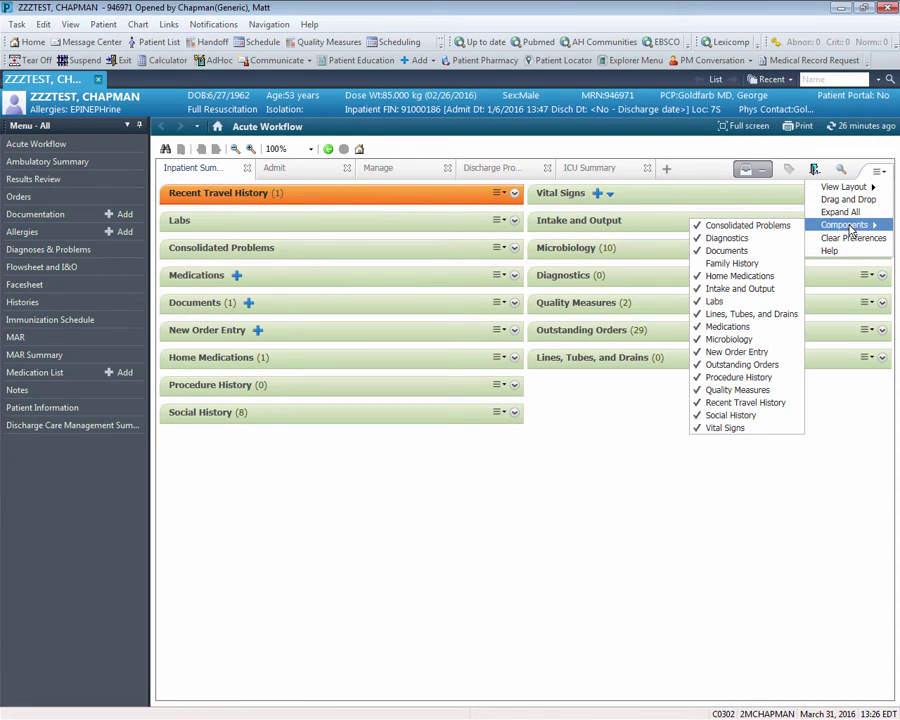
click(728, 264)
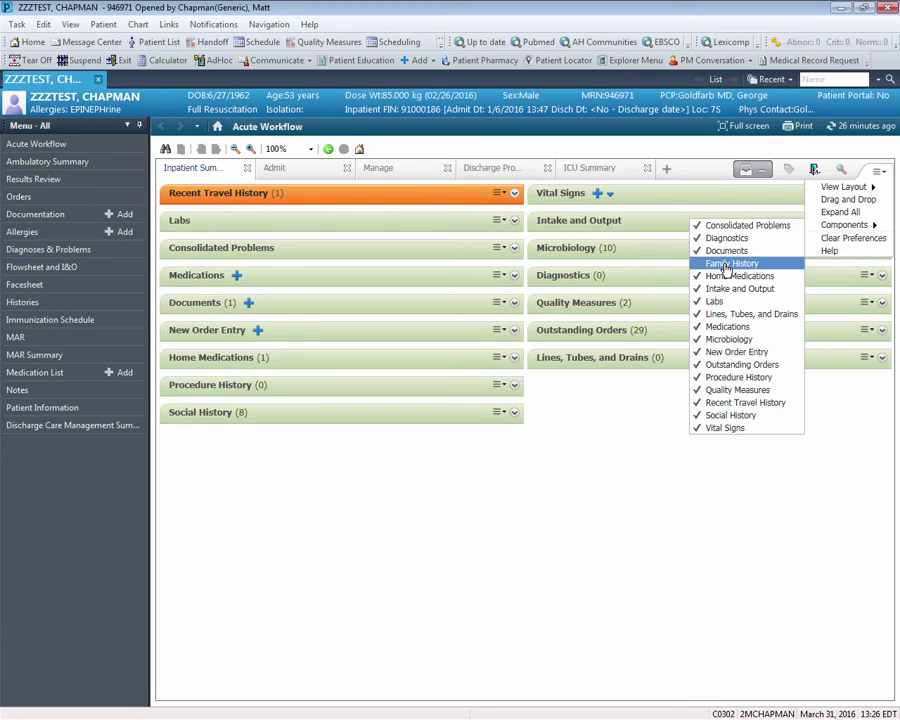
click(612, 430)
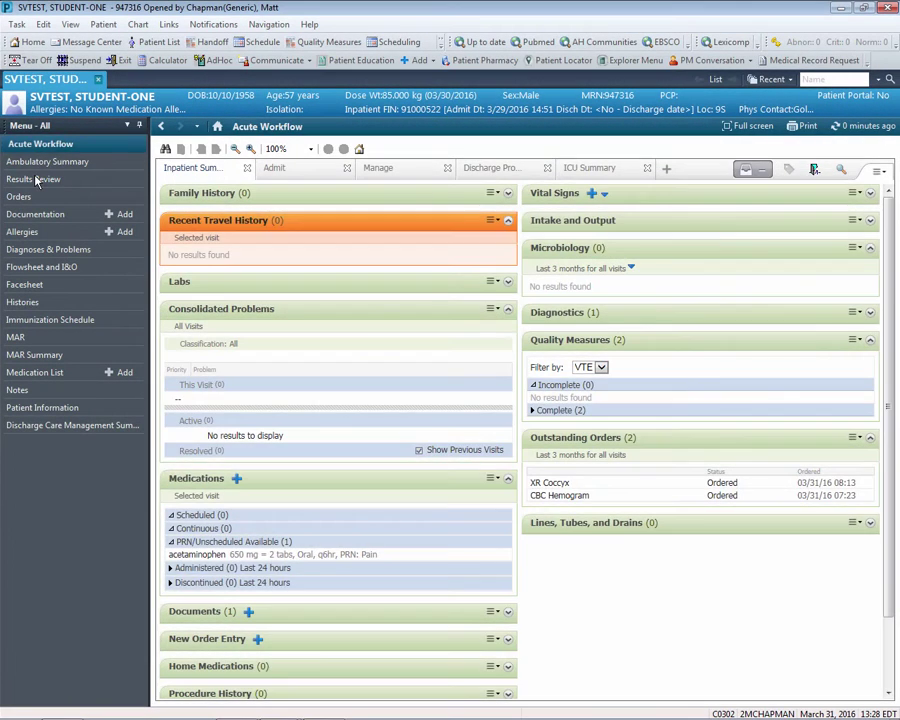
Open Results Review's Quick View flowsheet and bring up the date-range bar's options
click(36, 180)
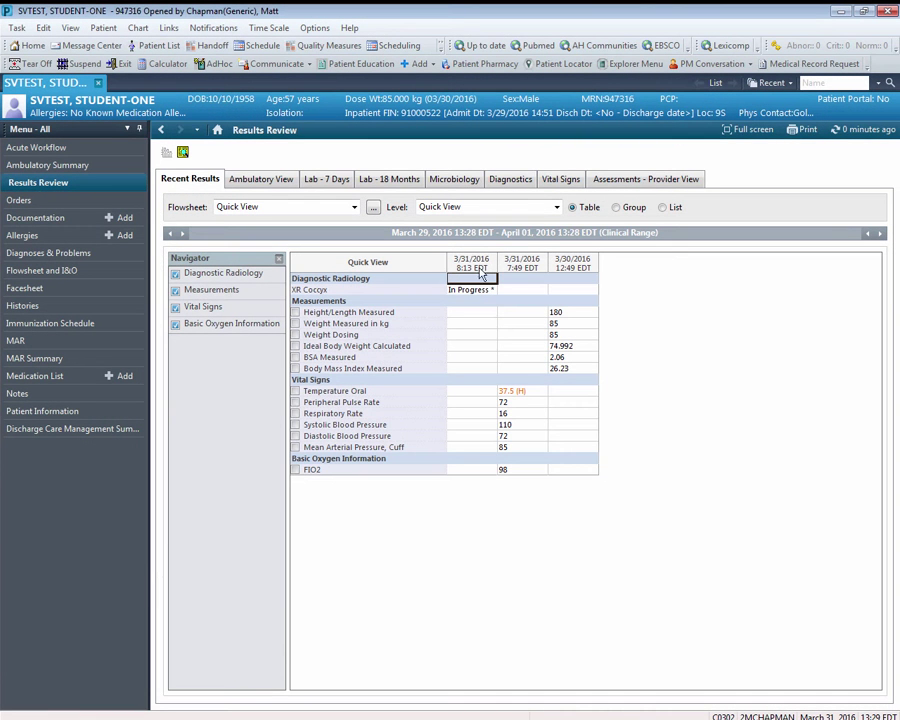
right_click(522, 235)
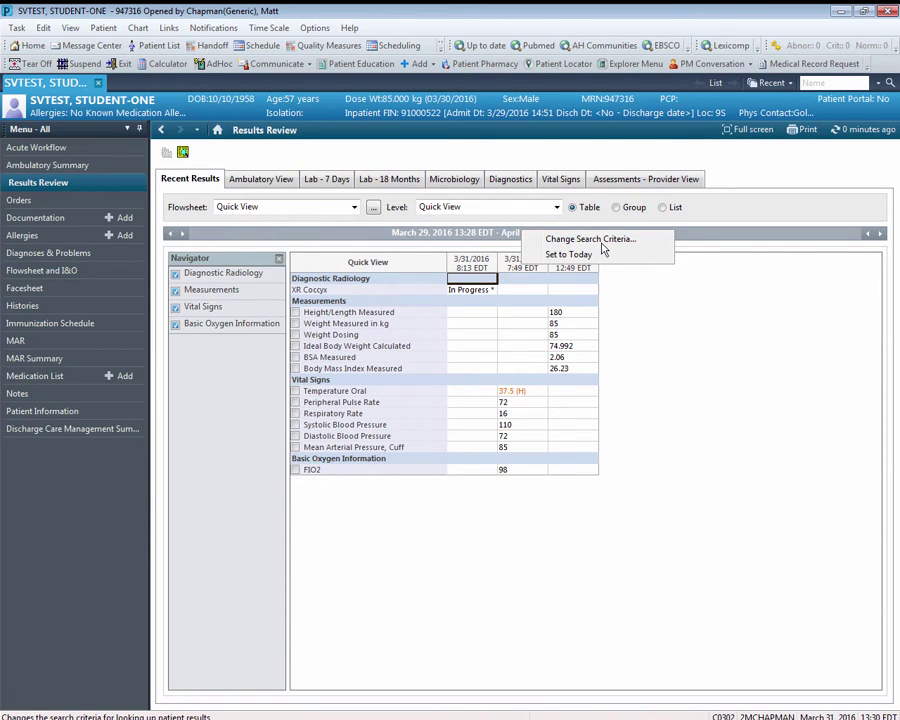
Dismiss the date-range criteria unchanged and keep the Quick View flowsheet for March 29–April 01, 2016
click(535, 239)
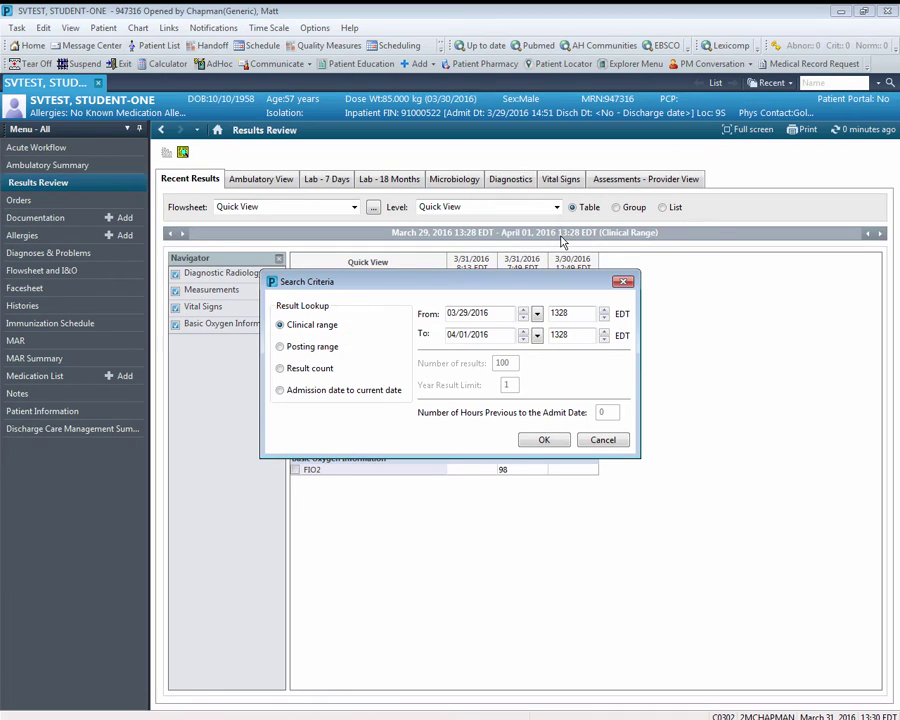
key(Return)
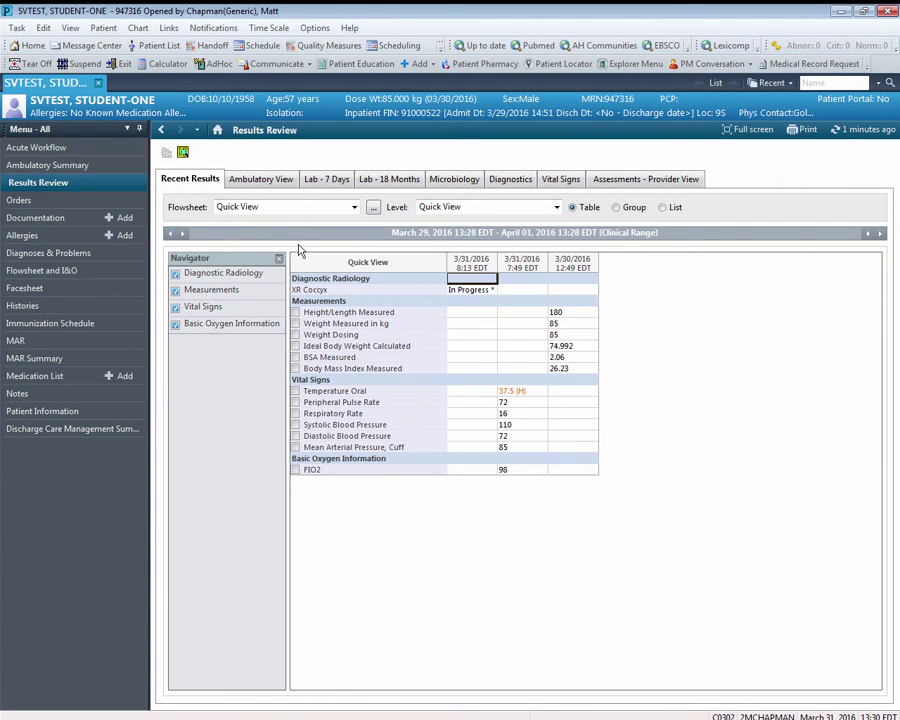
click(354, 207)
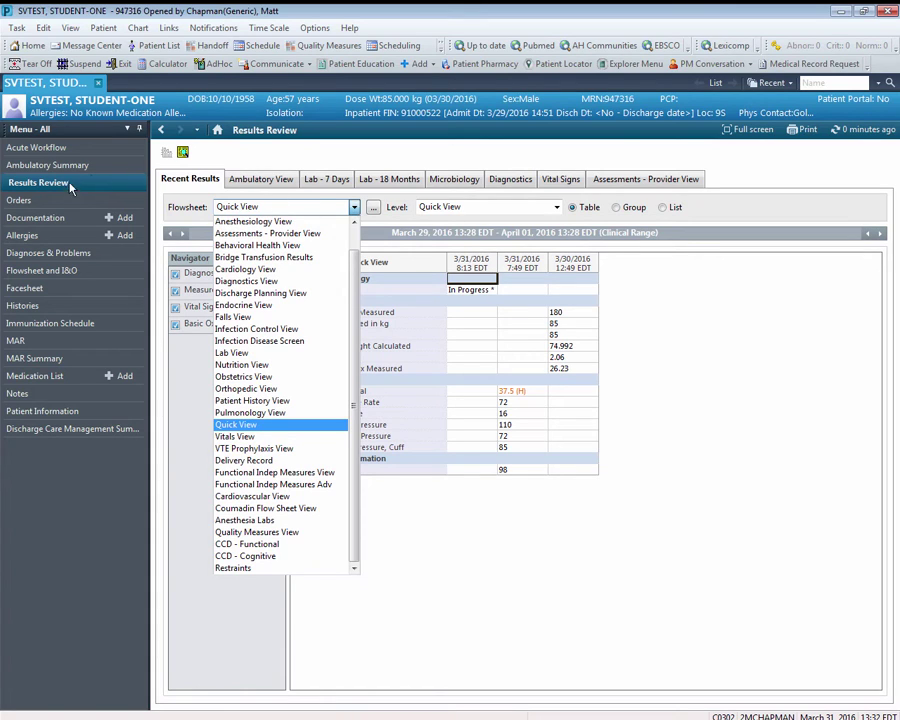
click(50, 207)
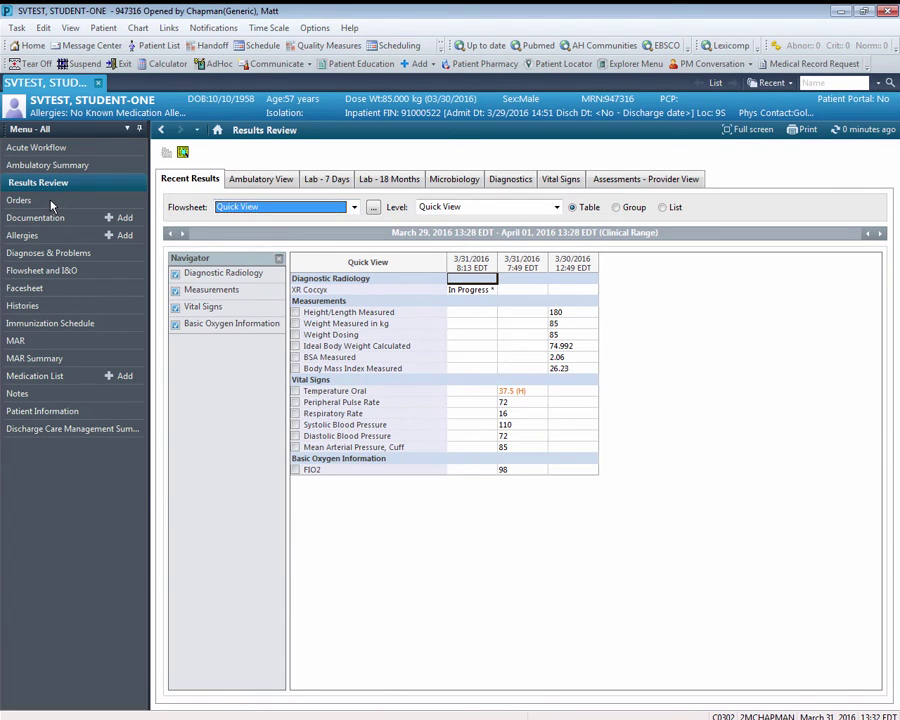
Open the patient's Orders page, collapse the chart menu, then reopen it and pin it docked
click(52, 202)
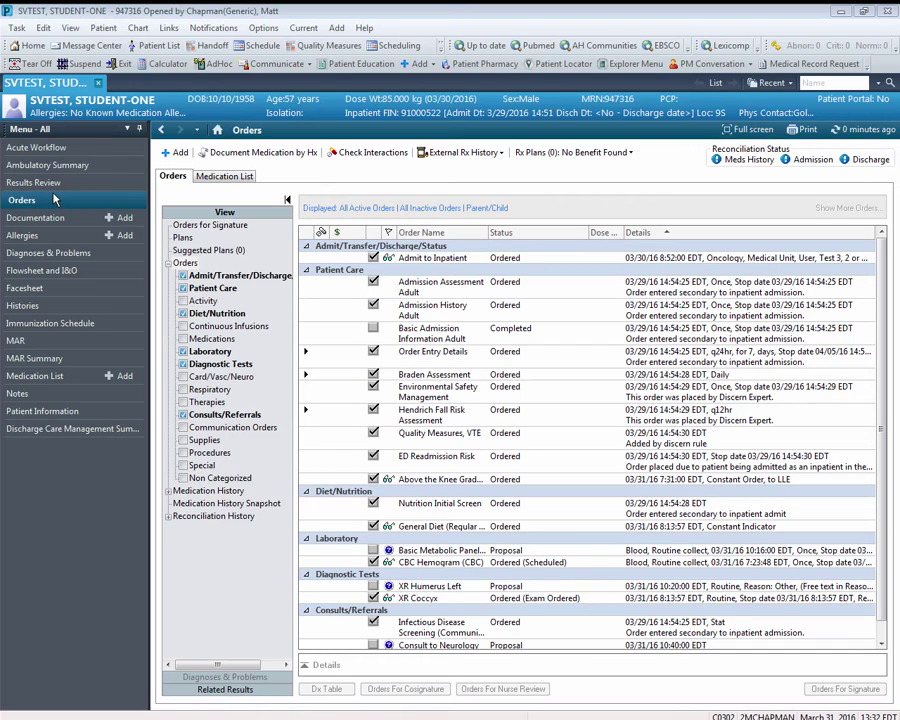
click(139, 130)
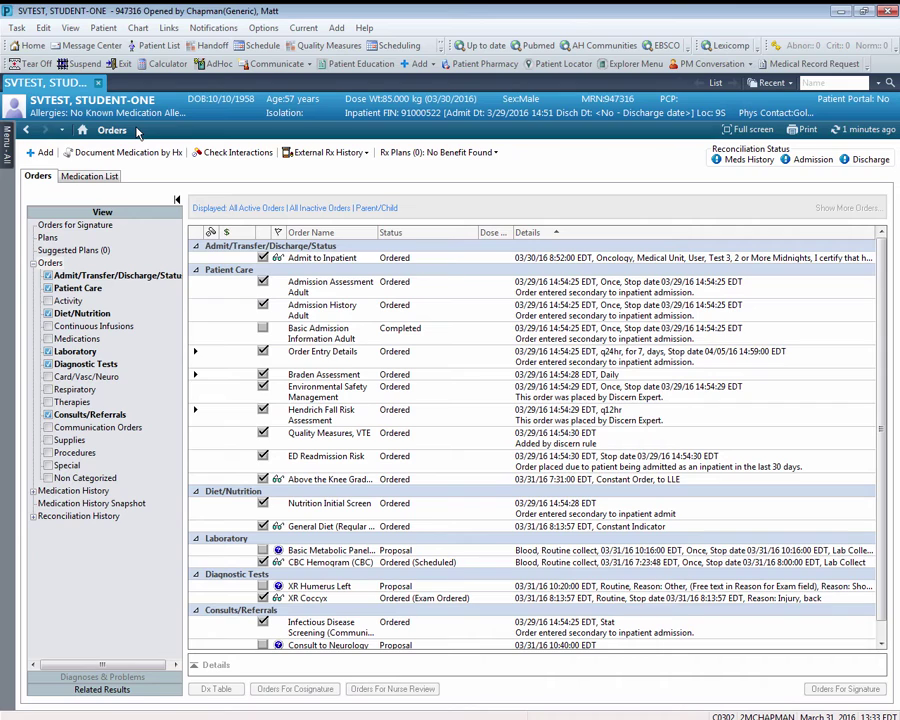
click(5, 147)
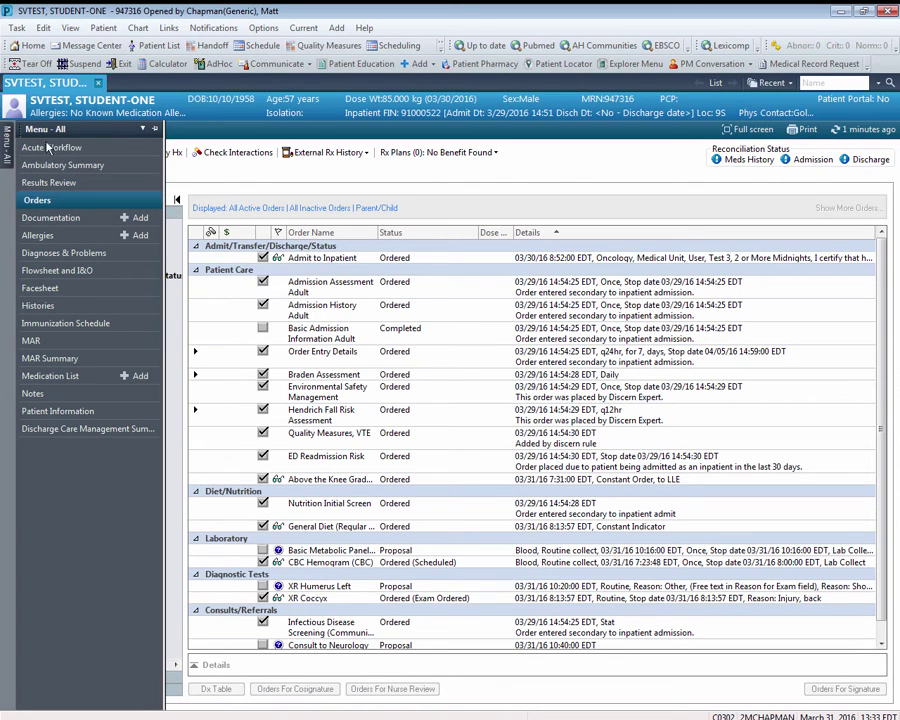
click(155, 130)
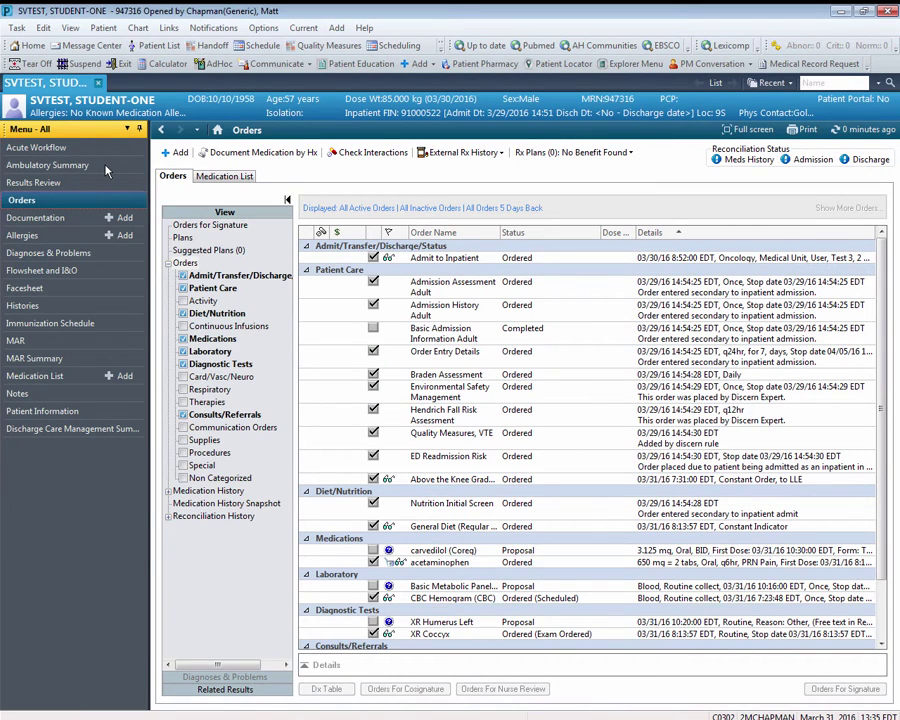
Apply an advanced order filter: active statuses over all days, inactive orders over 10 days
click(473, 211)
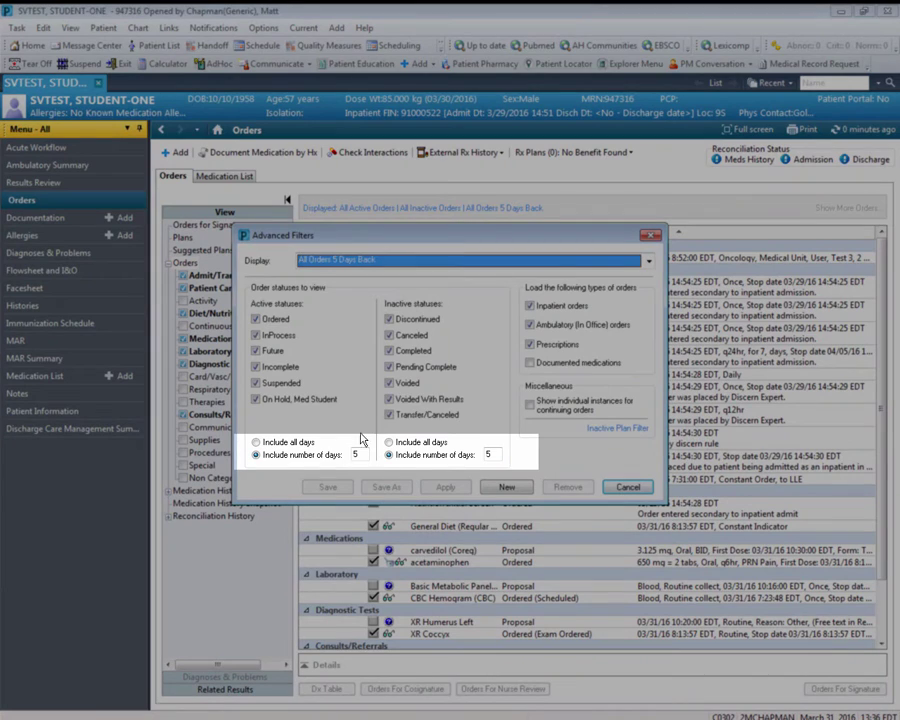
click(270, 442)
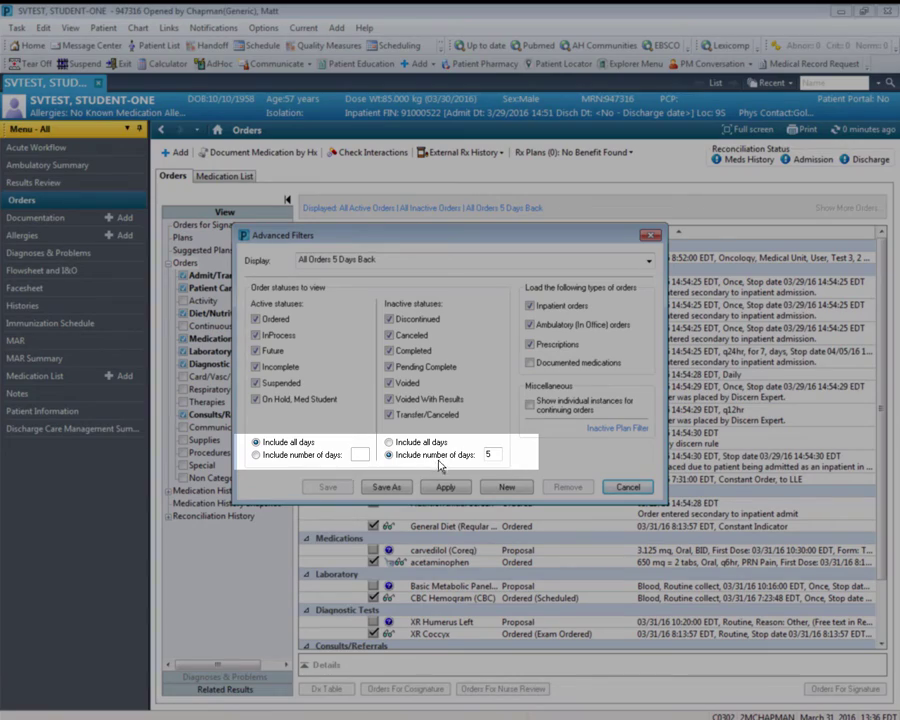
double_click(498, 453)
text(10)
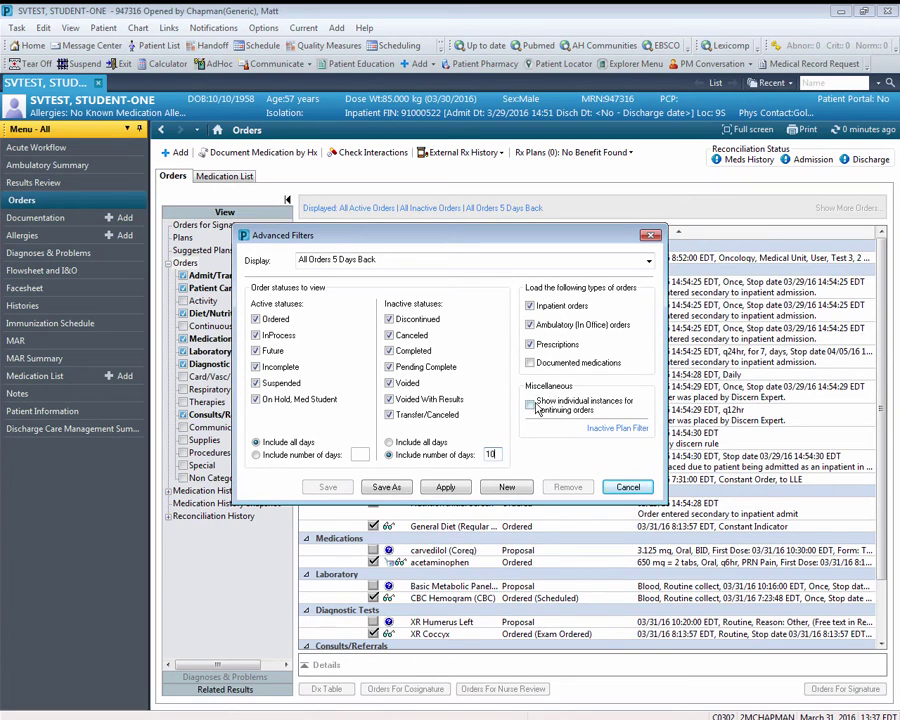
click(457, 491)
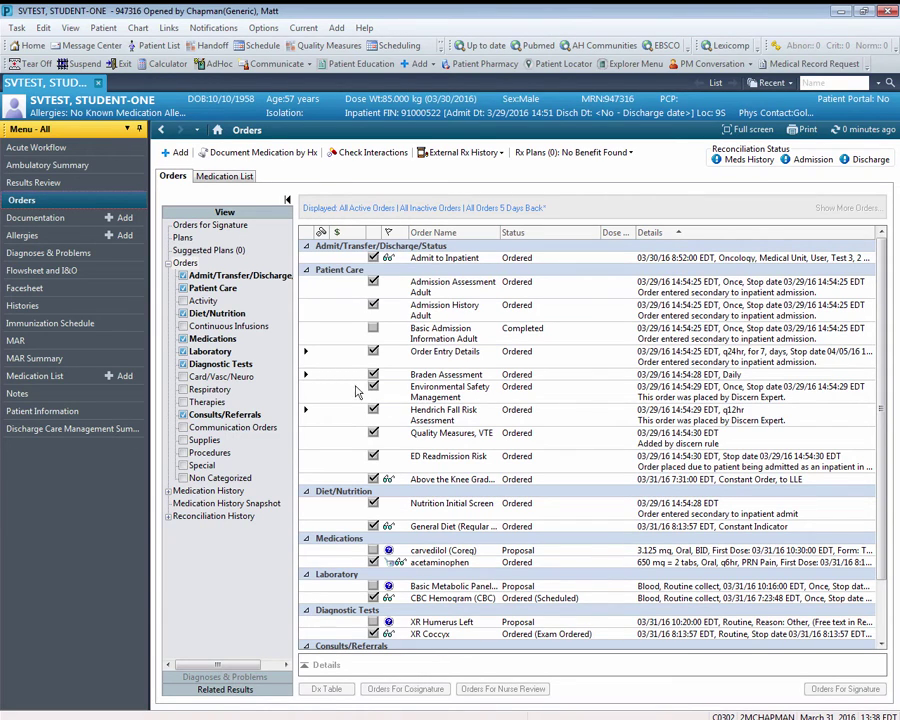
click(305, 351)
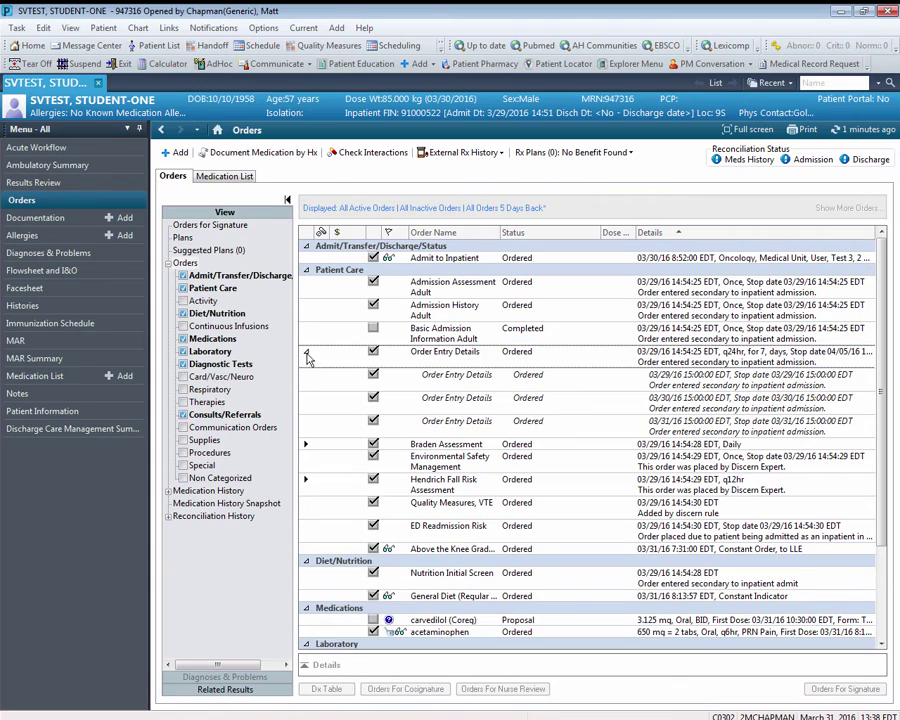
click(306, 354)
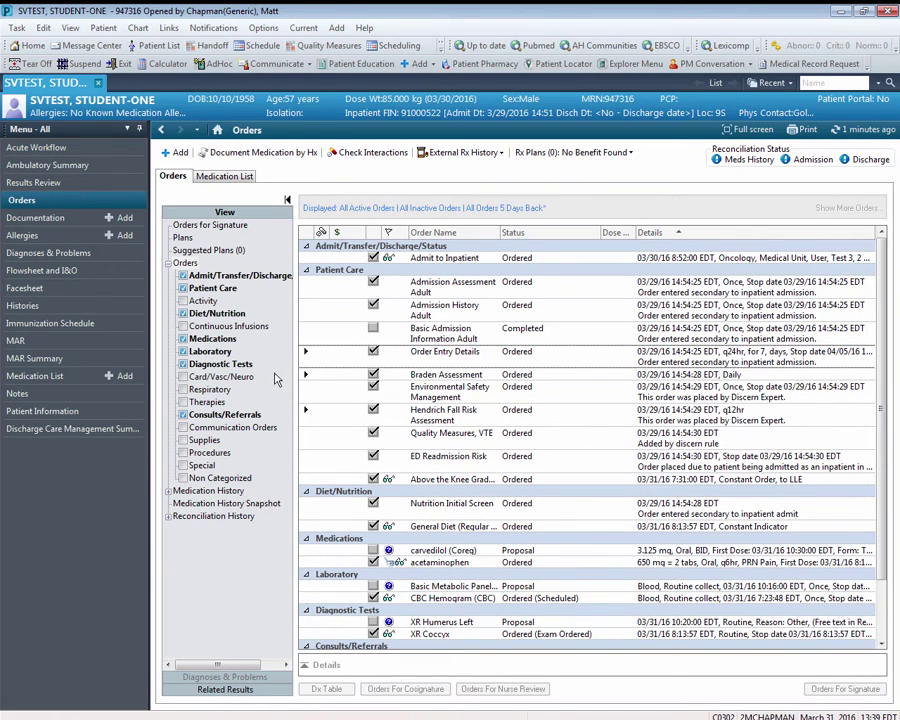
Open Documentation and preview the verified Discharge Instructions note's final report
click(40, 218)
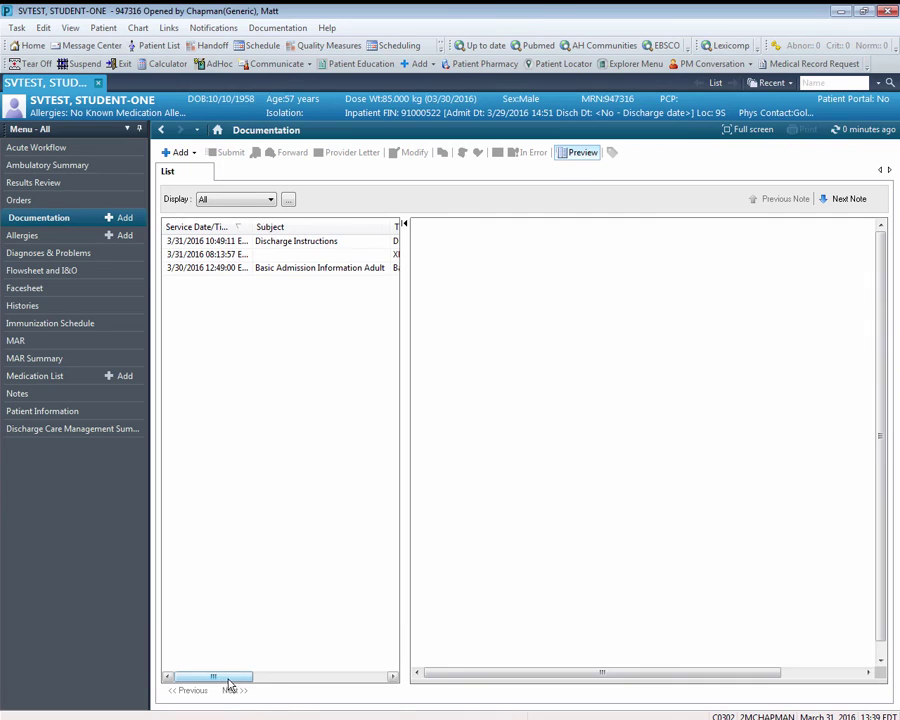
drag(228, 680, 197, 692)
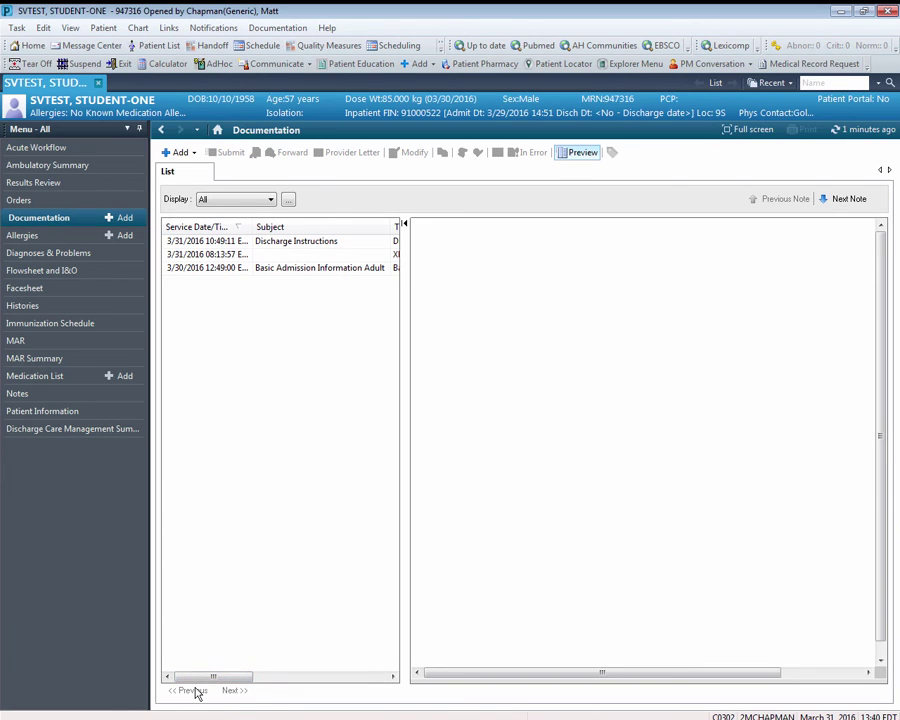
click(272, 242)
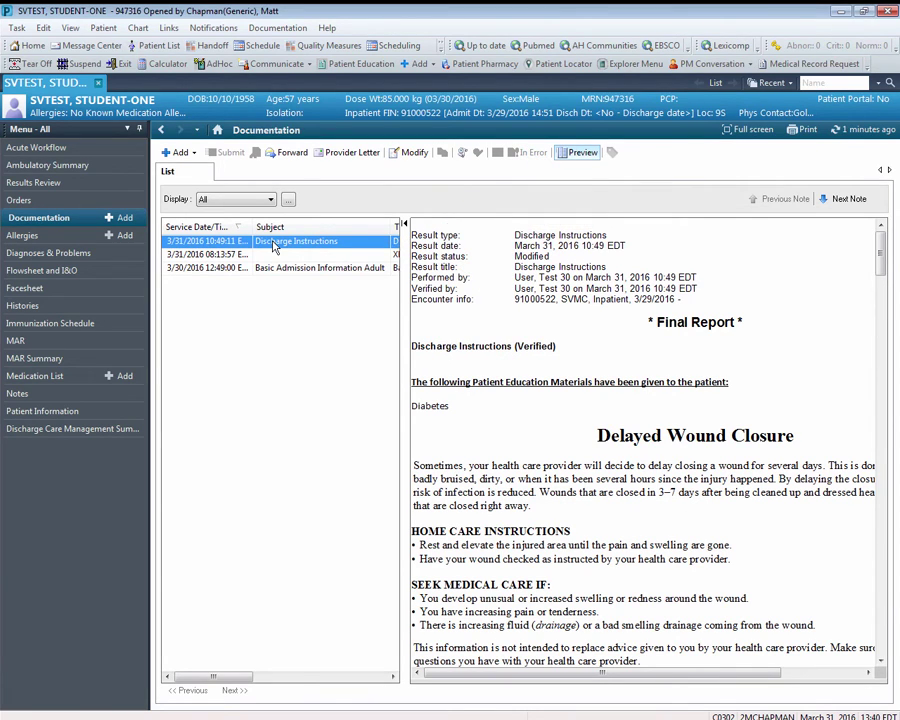
click(272, 242)
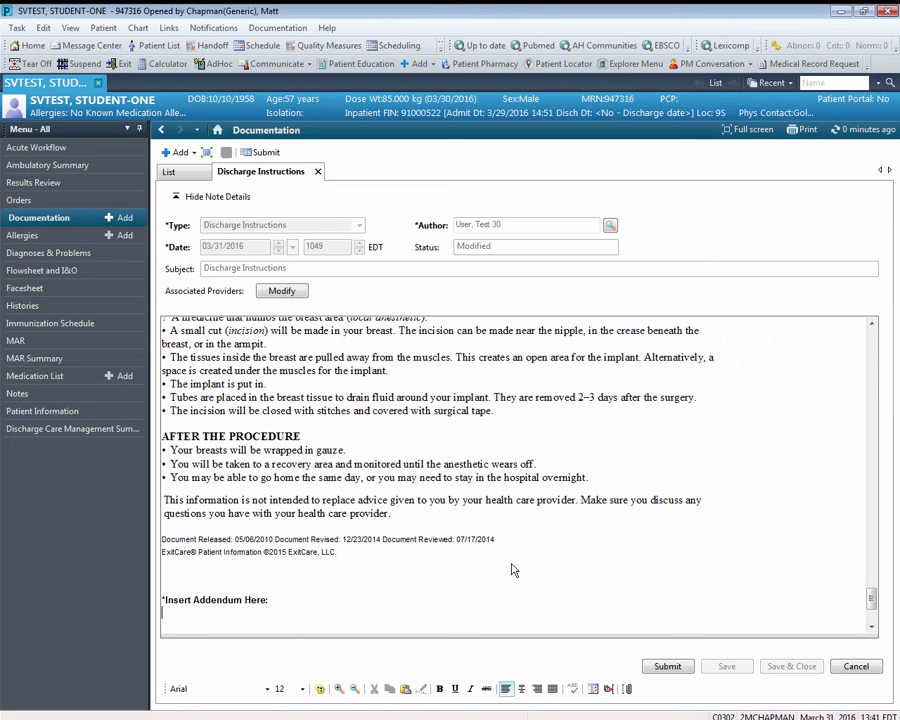
click(318, 173)
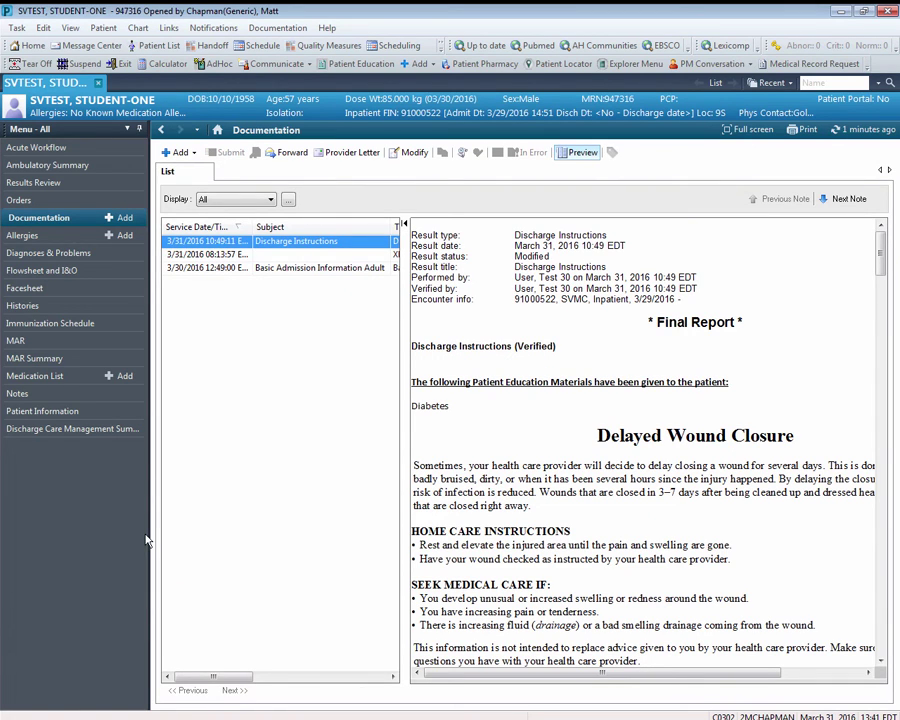
Open Notes and try the By status, By date, Performed by and By encounter groupings, ending on performer folders
click(17, 393)
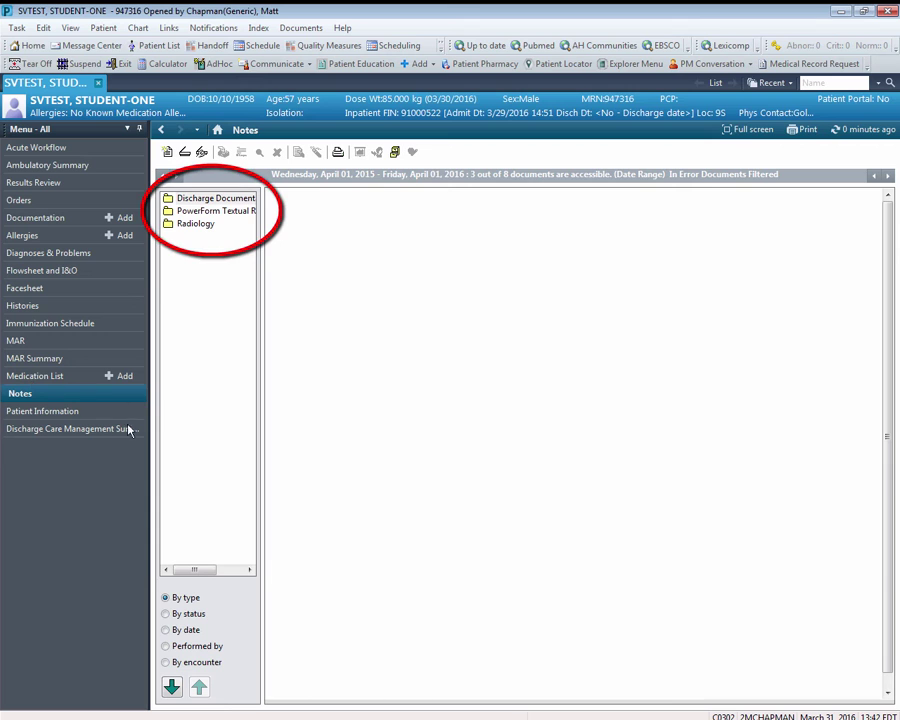
click(167, 614)
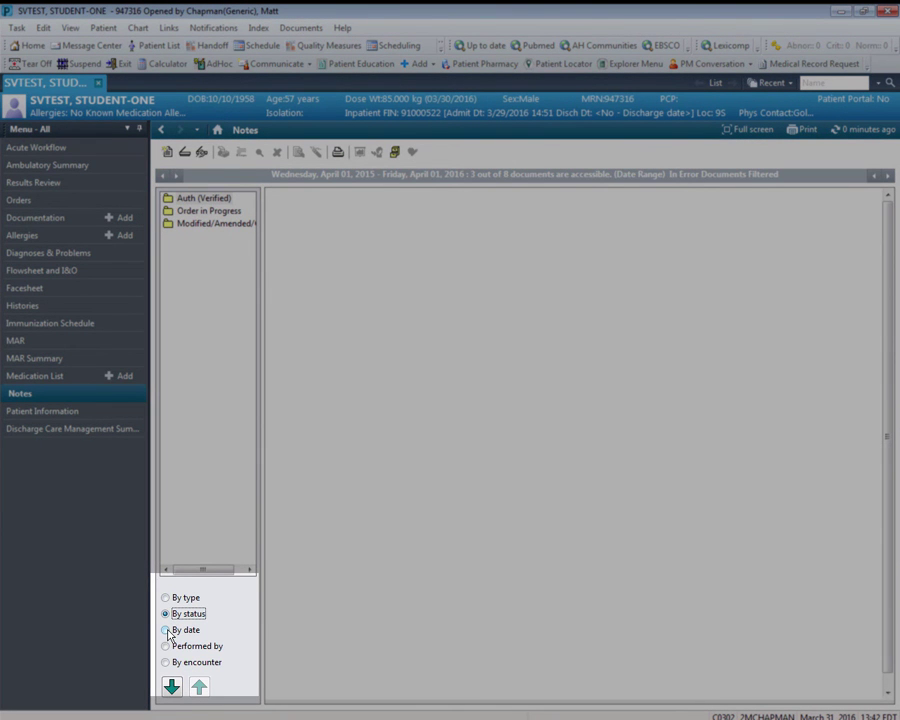
click(166, 630)
click(166, 646)
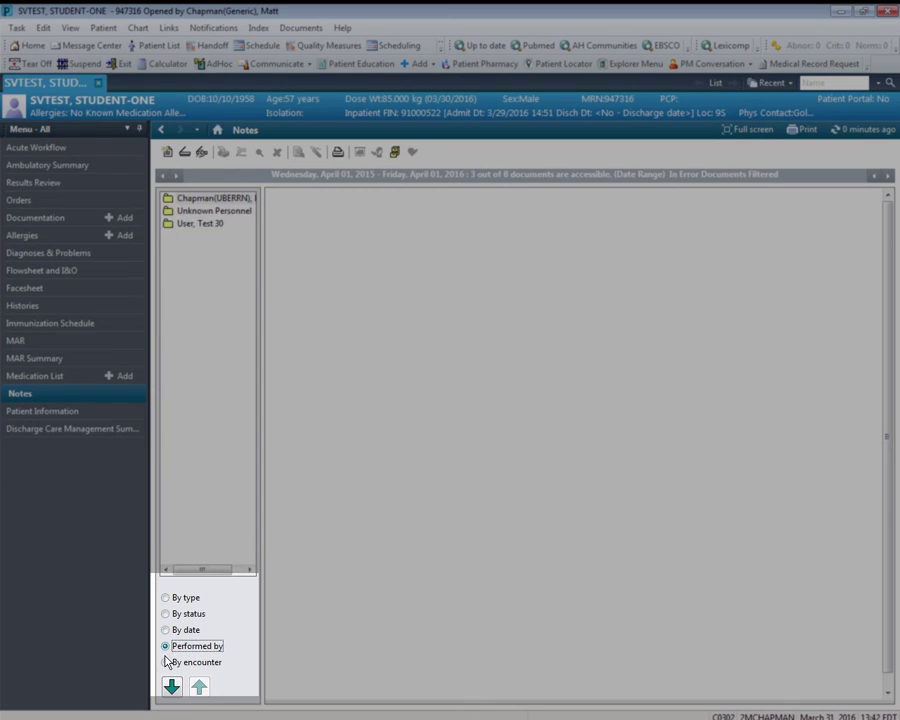
click(166, 662)
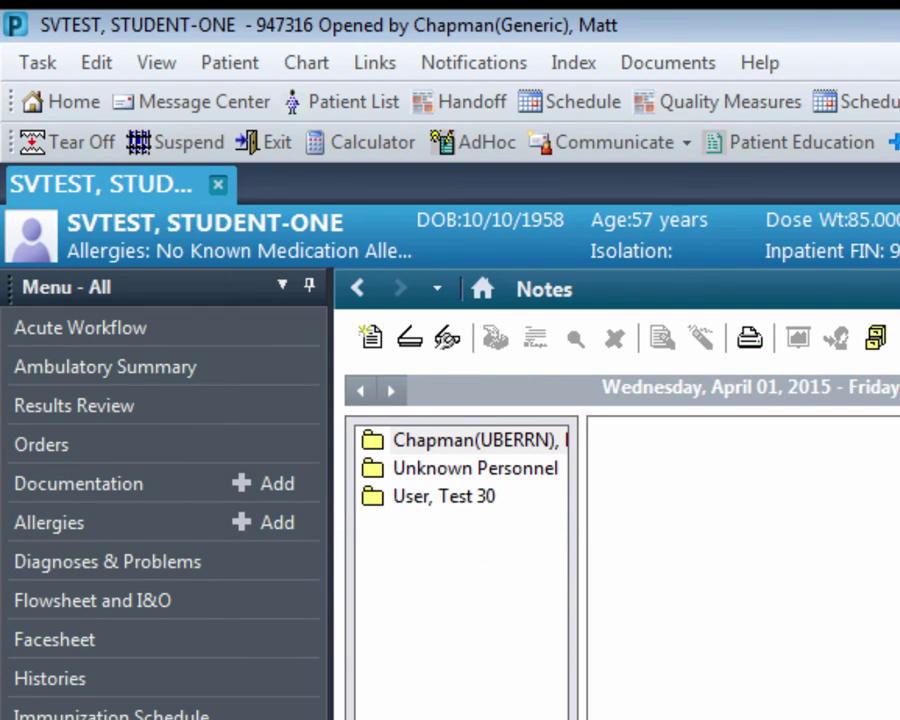
Expand the first performer's folder to reveal its Basic Admission note
double_click(460, 450)
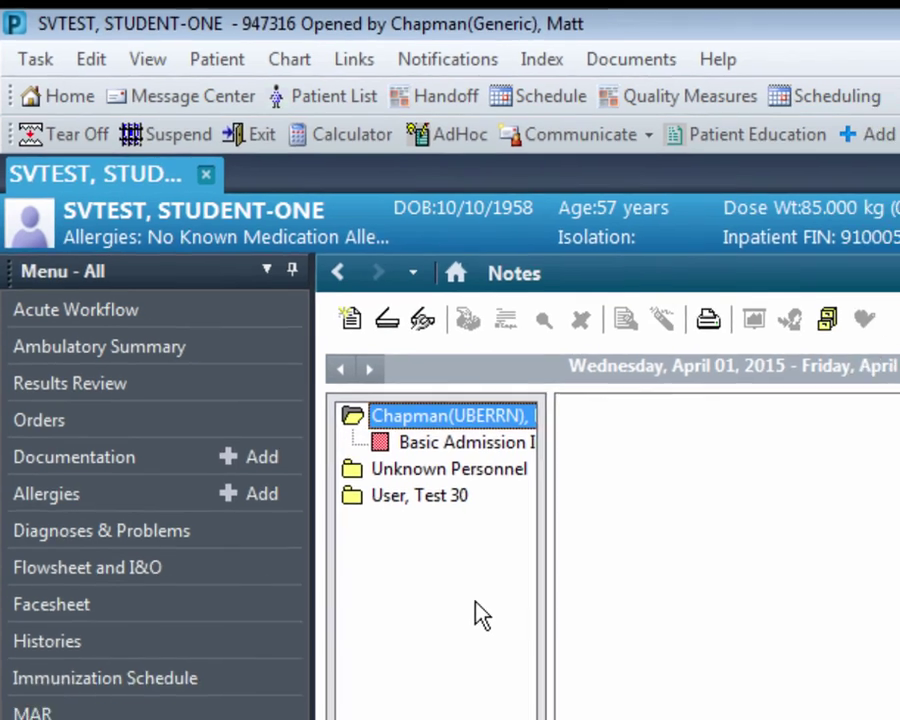